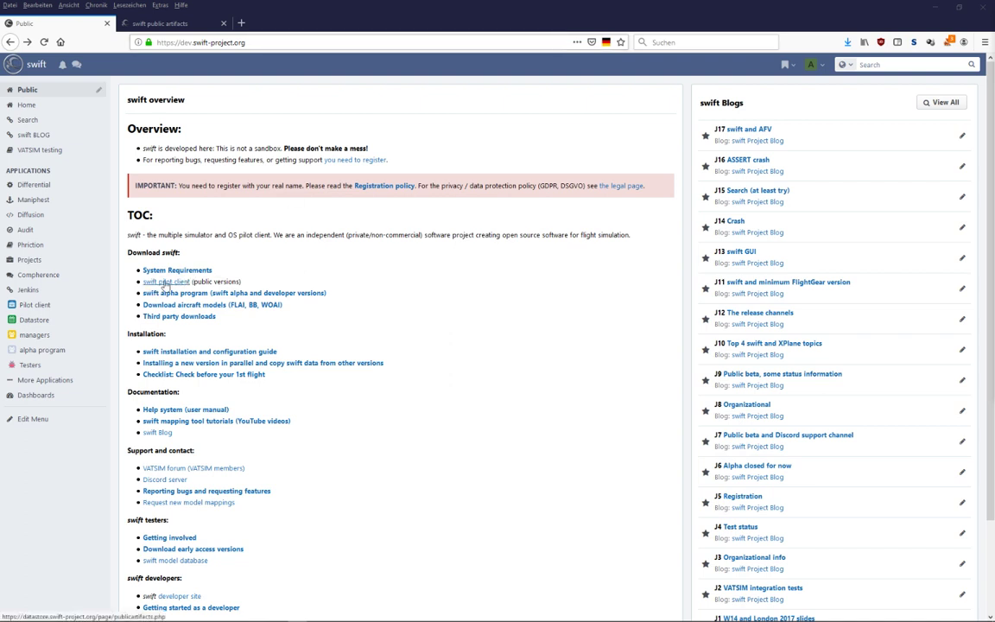
- Open the swift public artifacts page and check the version number of the newest Win64 alpha pilot client
left_click(155, 24)
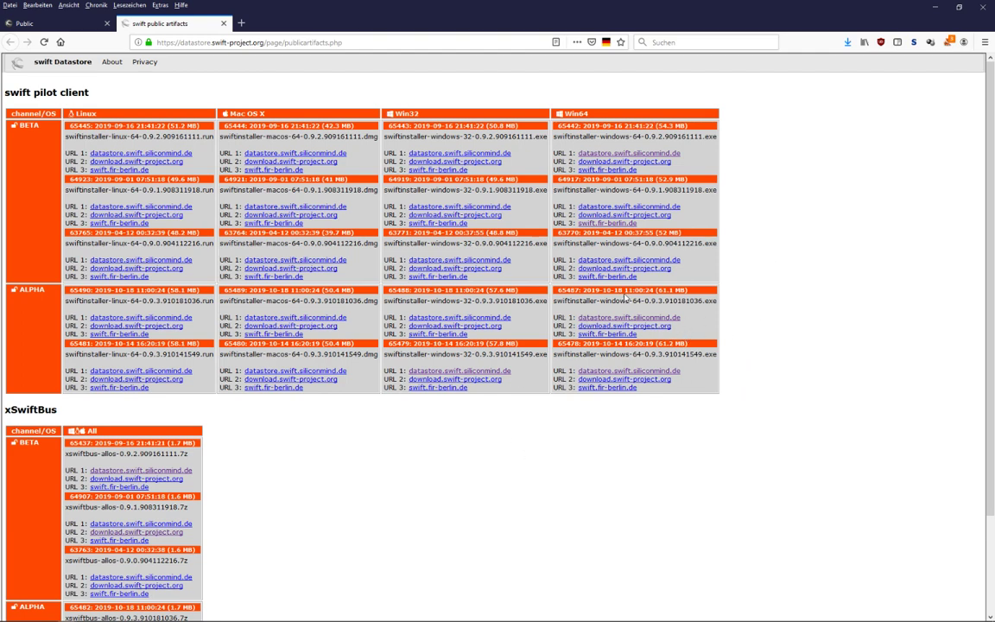
left_click_drag(643, 300, 688, 300)
left_click(701, 300)
double_click(31, 290)
left_click(669, 301)
left_click_drag(685, 301, 705, 301)
left_click(702, 301)
scroll(345, 491, "down", 3)
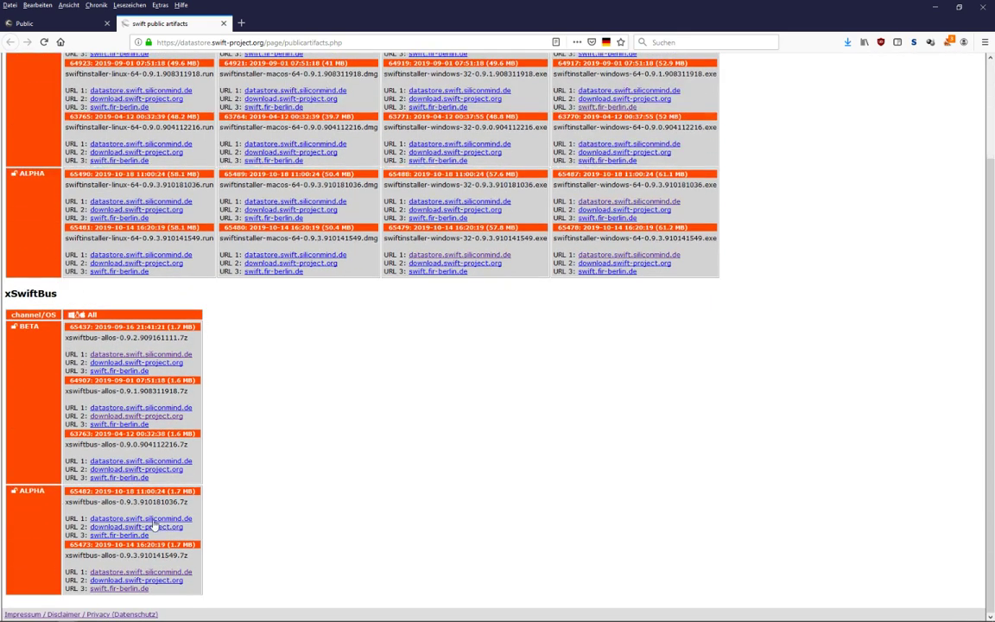
- Compare the newest xSwiftBus alpha version with the versions listed for the swift pilot client
left_click_drag(160, 501, 179, 502)
left_click(411, 460)
scroll(412, 461, "up", 3)
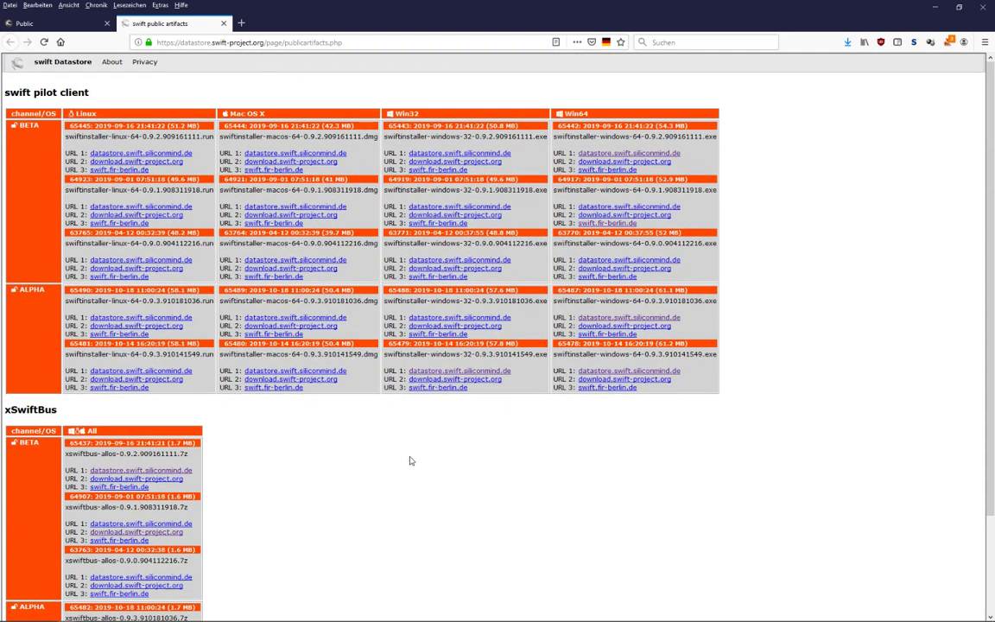
scroll(406, 515, "down", 3)
scroll(408, 515, "up", 3)
scroll(456, 485, "down", 3)
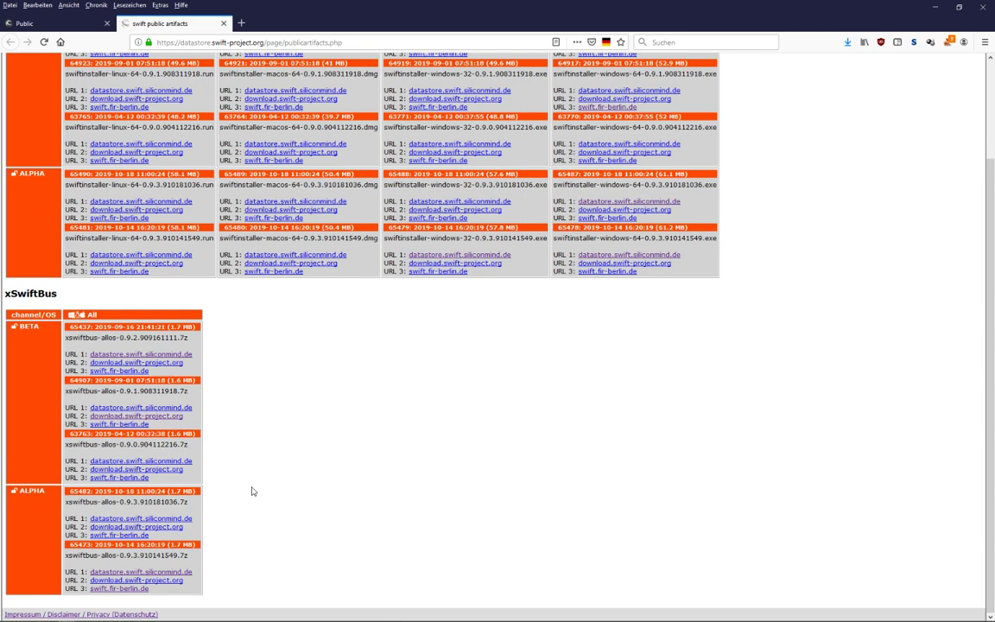
mouse_move(152, 502)
left_mouse_down()
mouse_move(172, 502)
mouse_move(152, 502)
left_mouse_up()
scroll(535, 423, "up", 3)
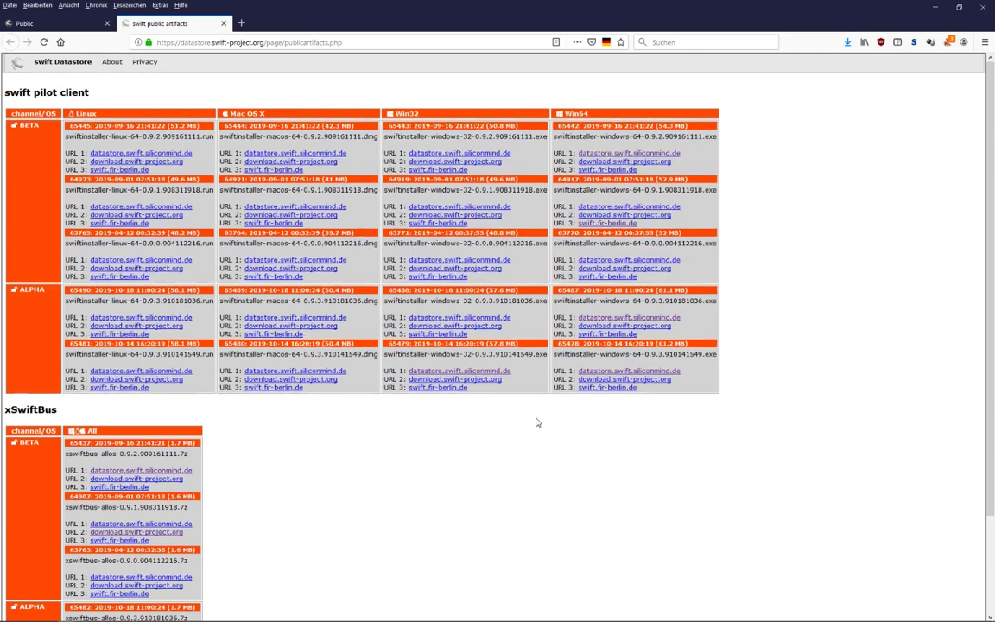
- Download the Win64 alpha installer swiftinstaller-windows-64-0.9.3.910181036.exe from the first mirror into the temp folder on drive D
right_click(628, 318)
left_click(669, 383)
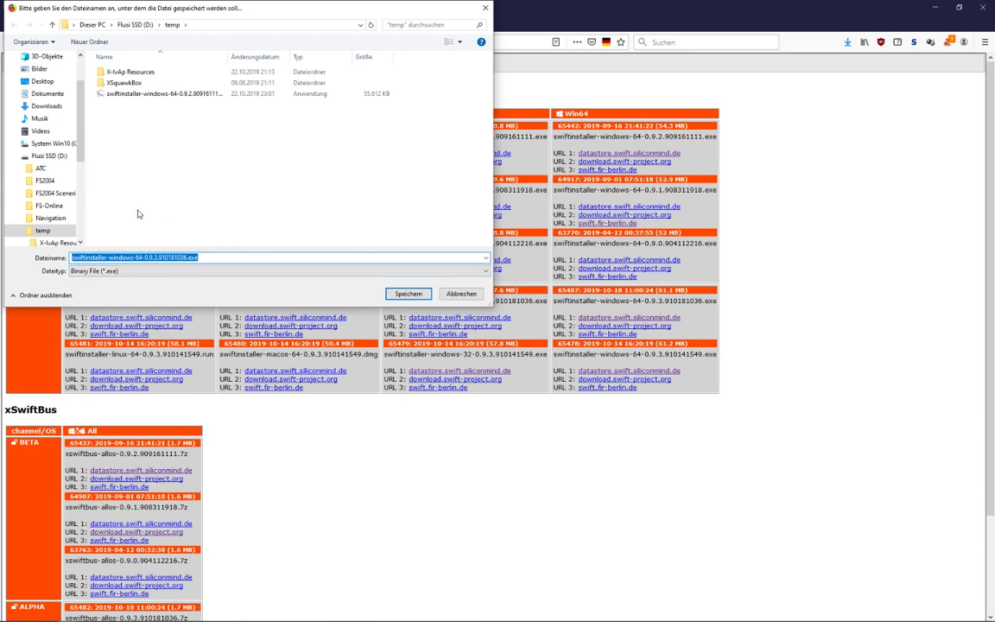
left_click(407, 293)
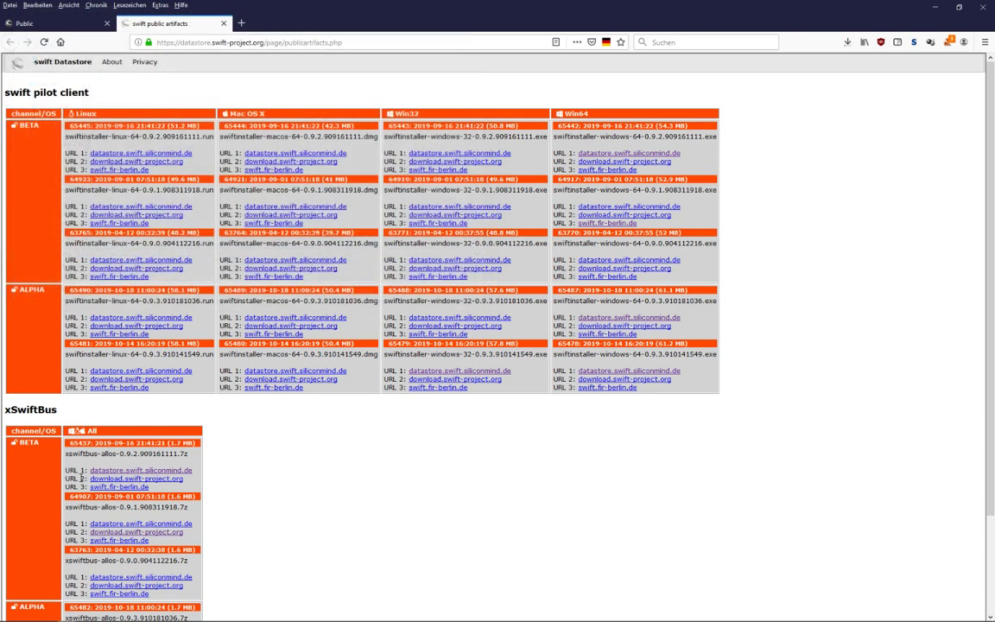
- Download the matching xSwiftBus alpha archive xswiftbus-allos-0.9.3.910181036.7z from the first mirror into the temp folder on drive D
scroll(366, 531, "down", 3)
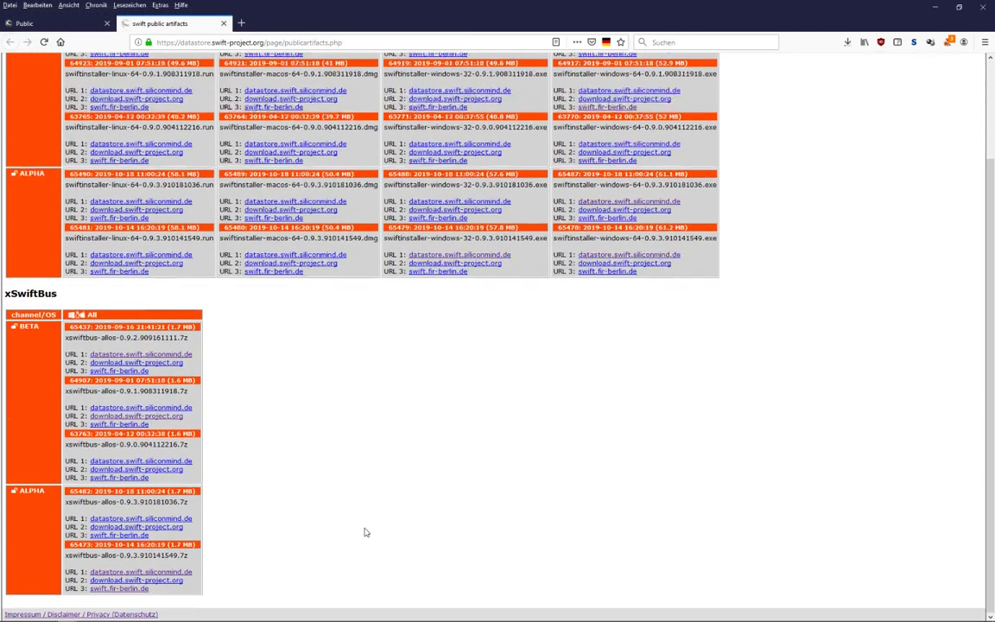
right_click(165, 524)
left_click(230, 390)
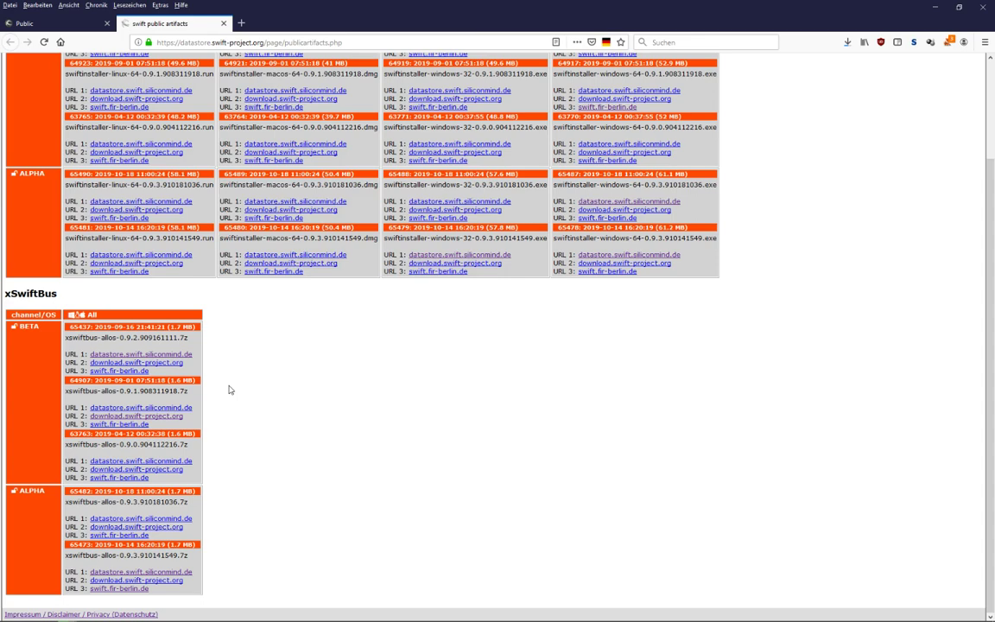
left_click(410, 293)
- Switch to File Explorer and open the temp folder on drive D containing the downloaded files
left_click(935, 7)
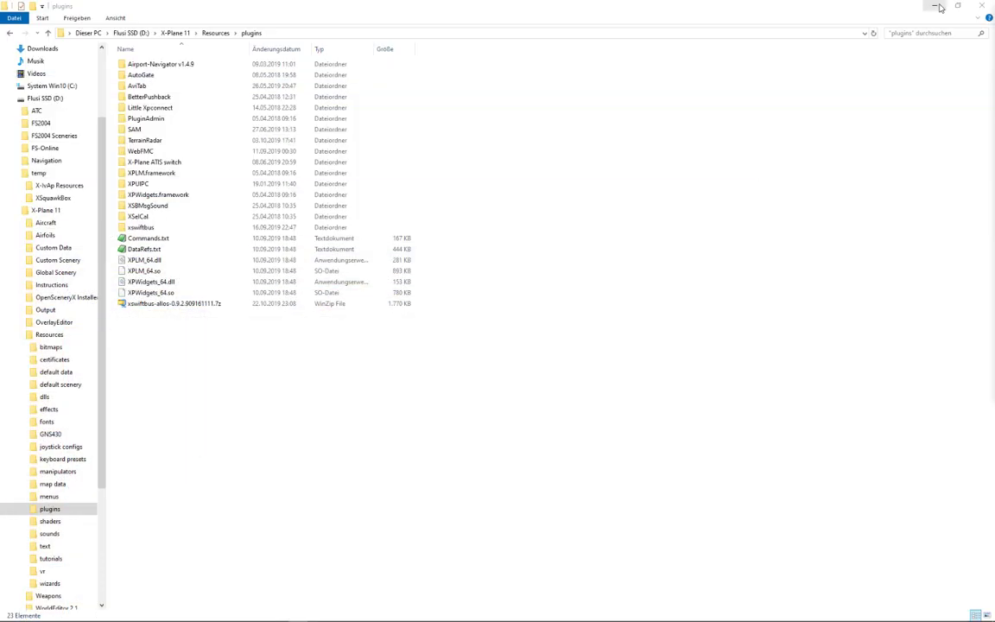
left_click(21, 335)
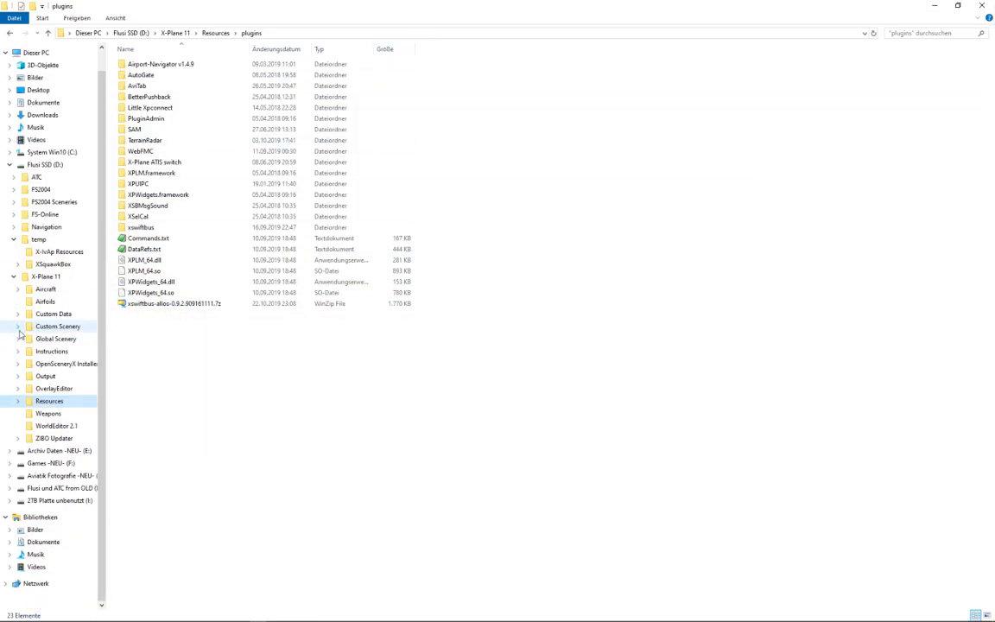
left_click(36, 240)
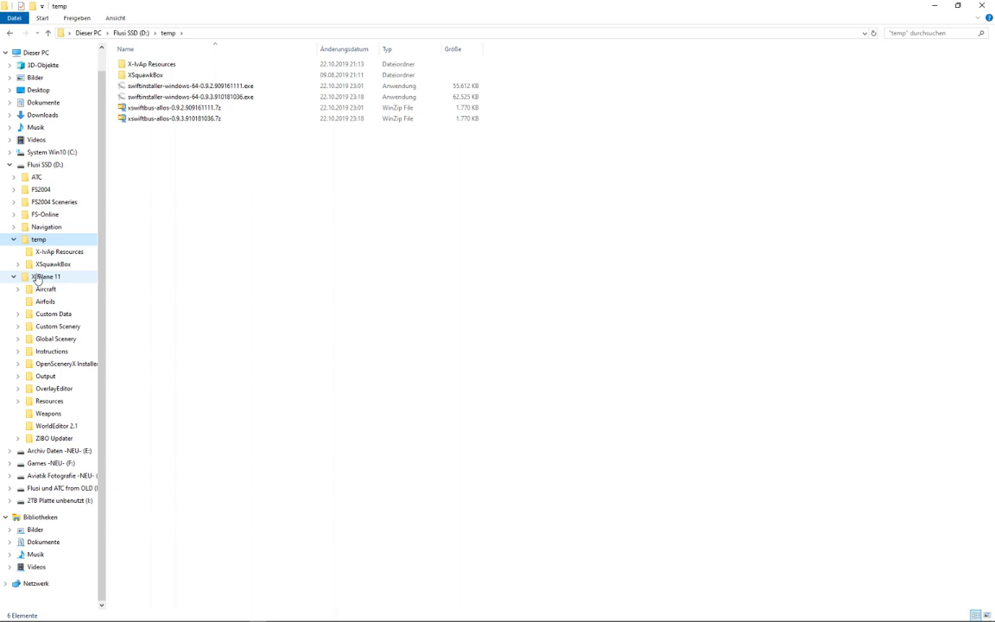
left_click(12, 276)
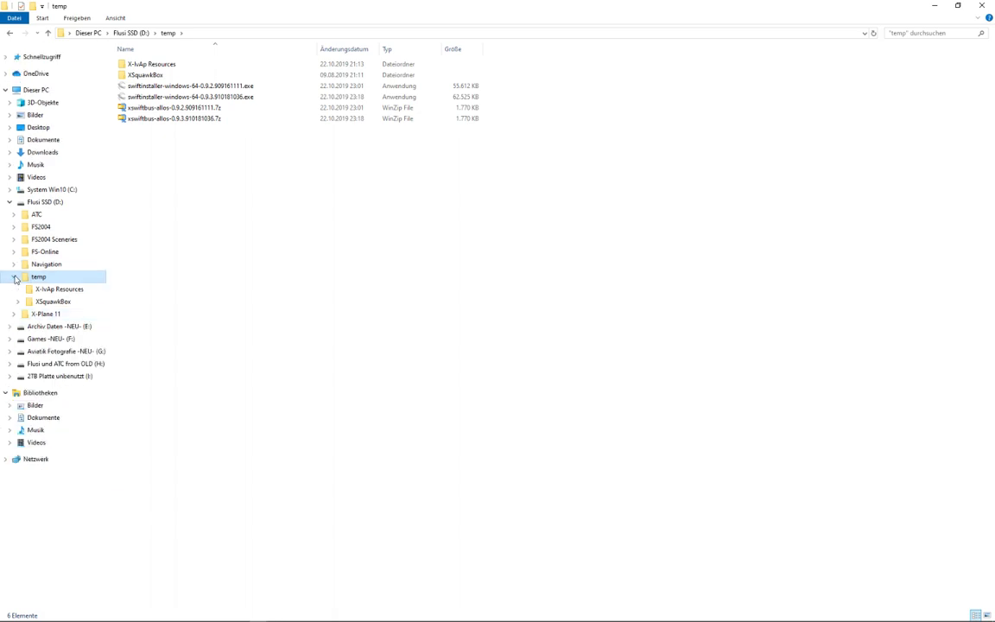
left_click(172, 119)
left_click(149, 116)
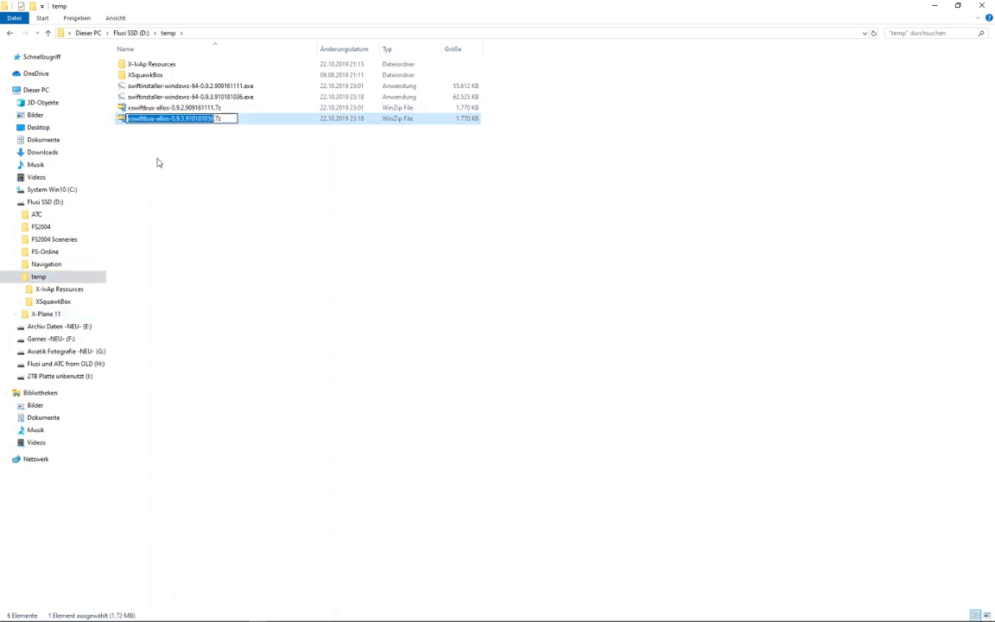
left_click(158, 162)
- Run swiftinstaller-windows-64-0.9.3.910181036.exe from the temp folder, choosing to run it anyway despite Windows SmartScreen
left_click(168, 98)
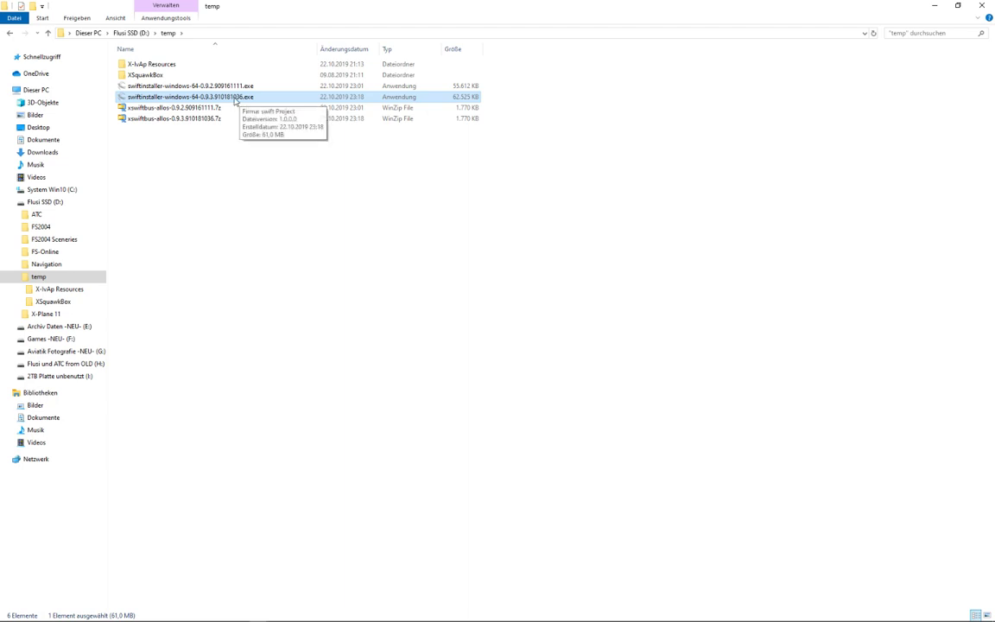
double_click(200, 99)
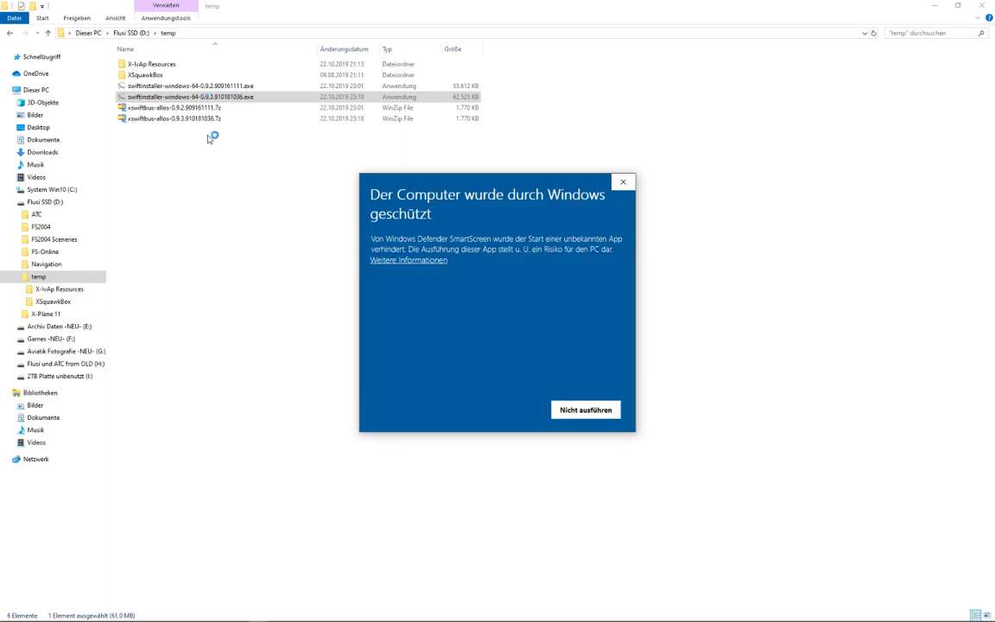
left_click(396, 261)
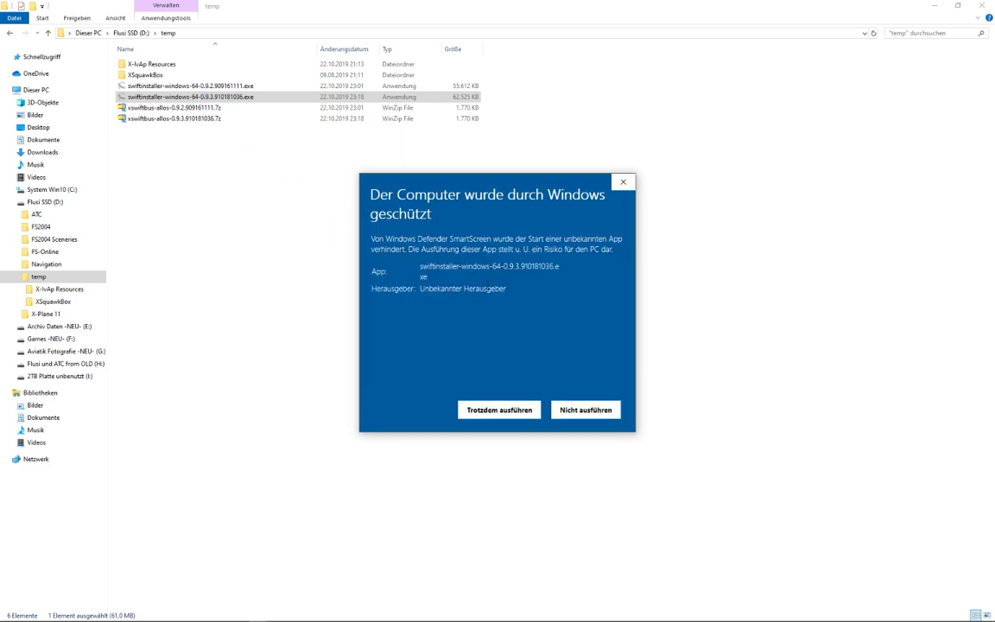
left_click(500, 411)
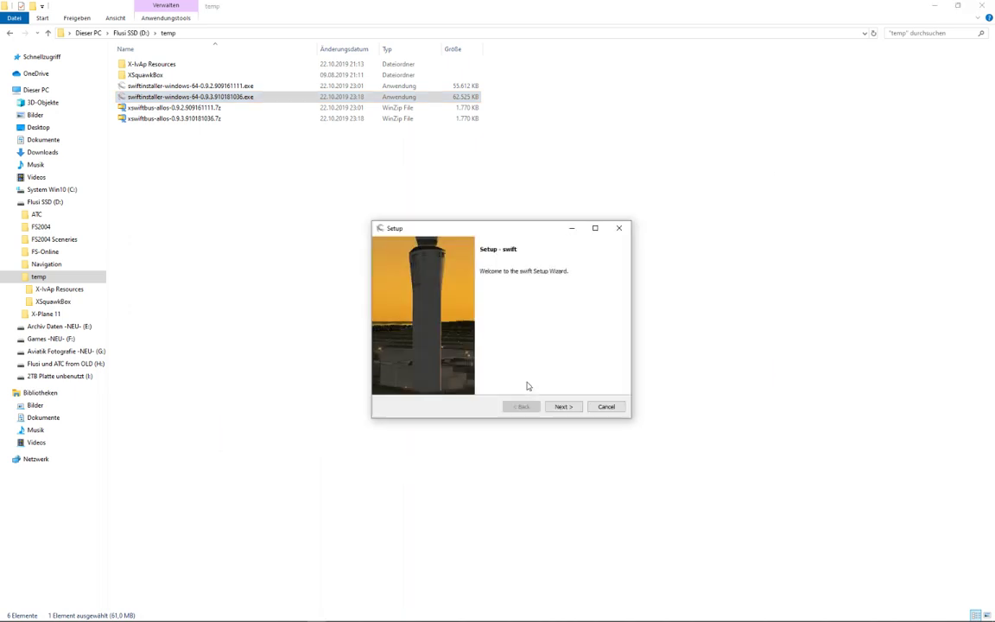
- Begin the swift setup and accept the license agreement
left_click(561, 410)
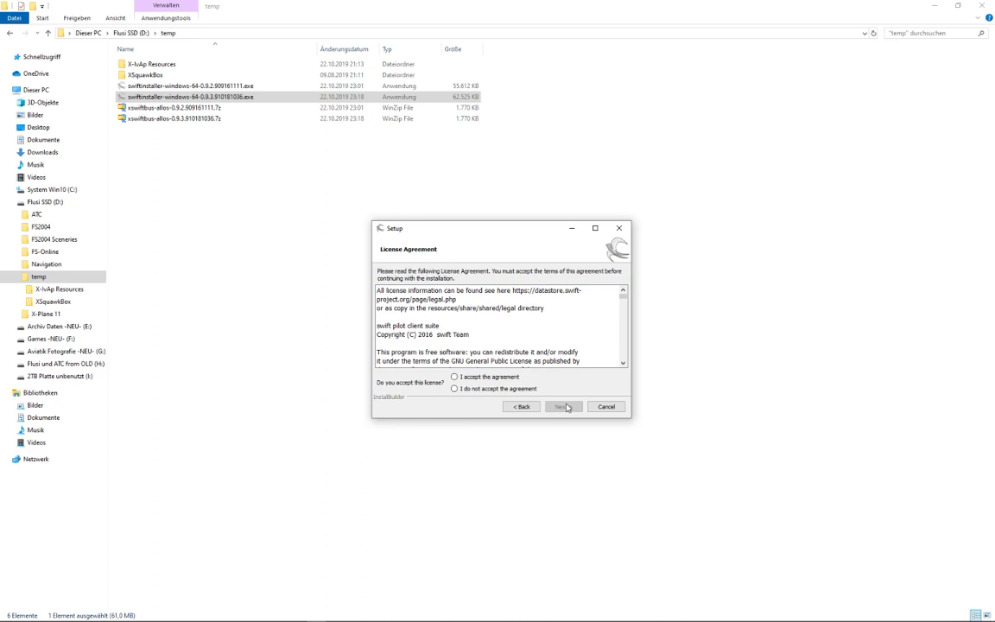
left_click(485, 377)
left_click(562, 410)
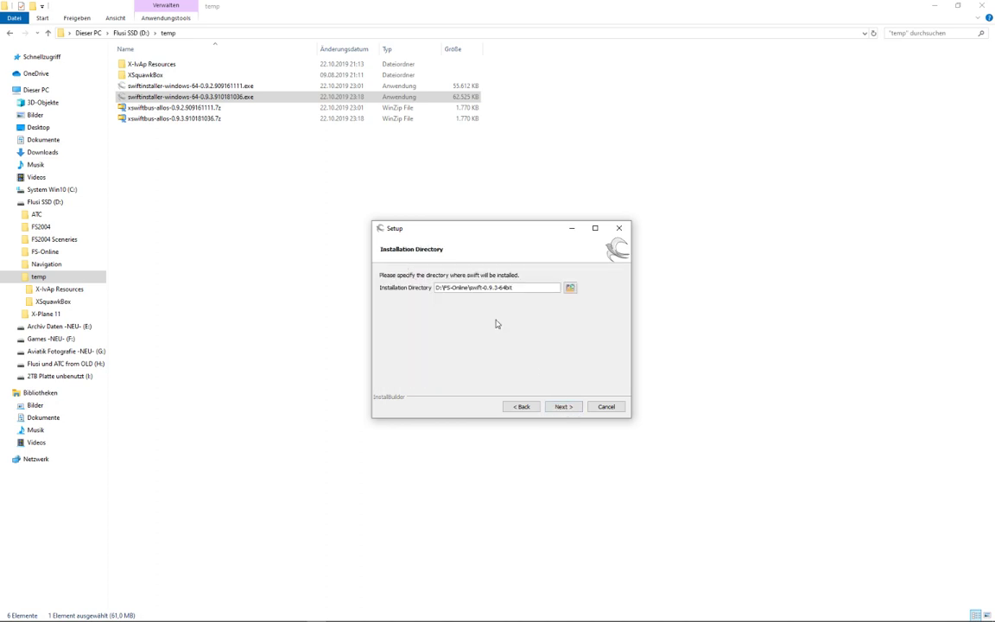
- Check the existing swift folder in FS-Online and accept D:\FS-Online\swift-0.9.3-64bit as the installation directory
left_click_drag(523, 289, 473, 313)
left_click(533, 287)
left_click_drag(437, 287, 472, 287)
left_click(522, 287)
left_click(43, 253)
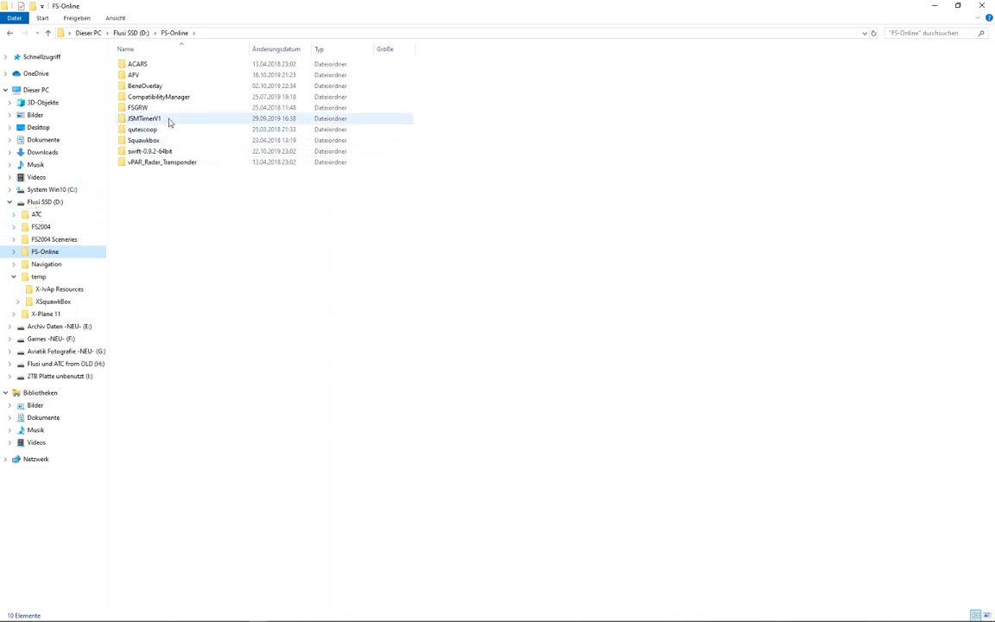
left_click(151, 152)
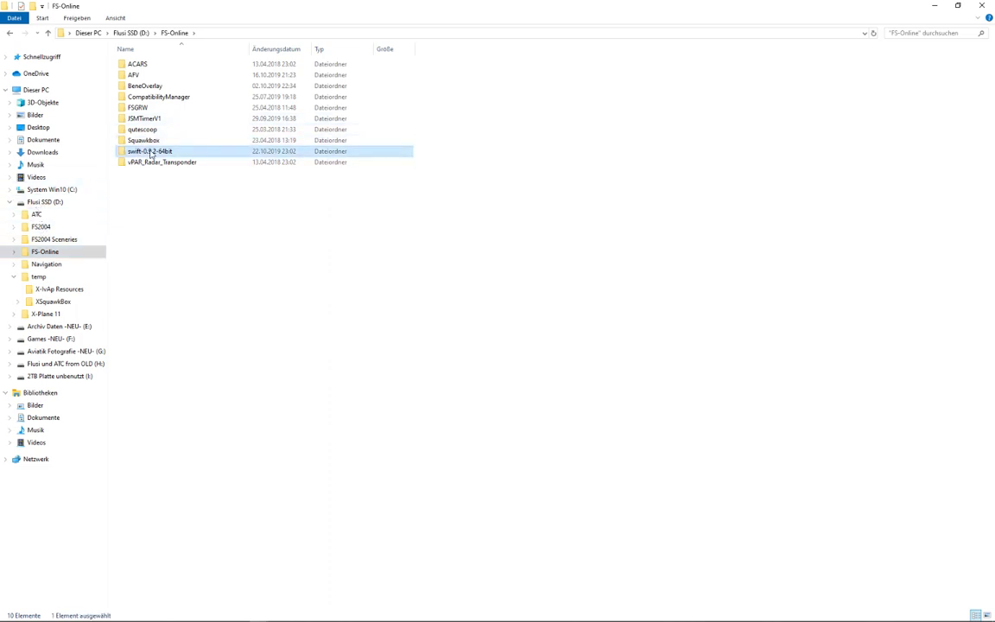
key("alt+Tab")
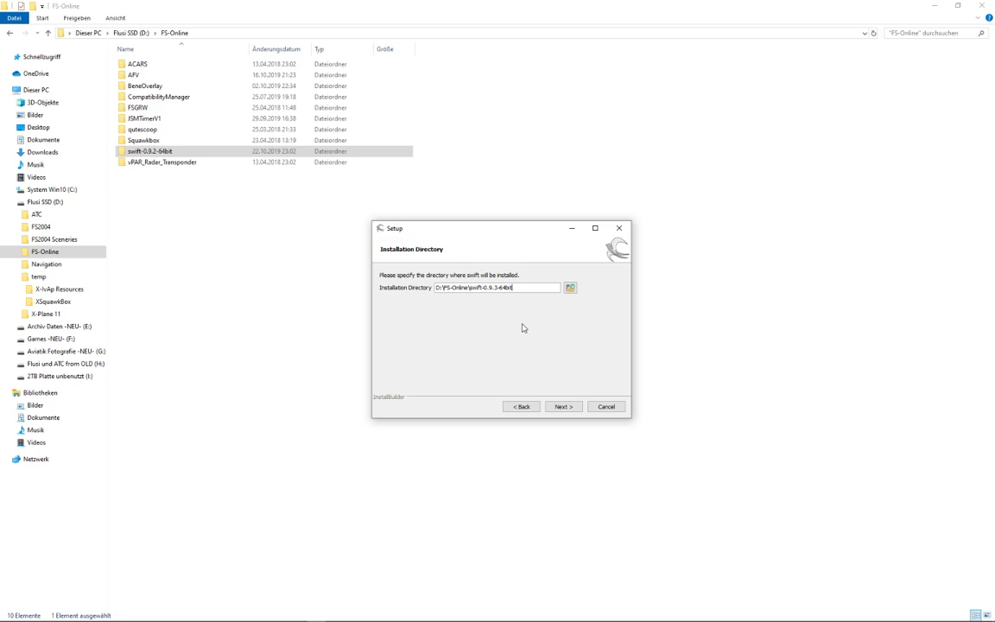
left_click(563, 407)
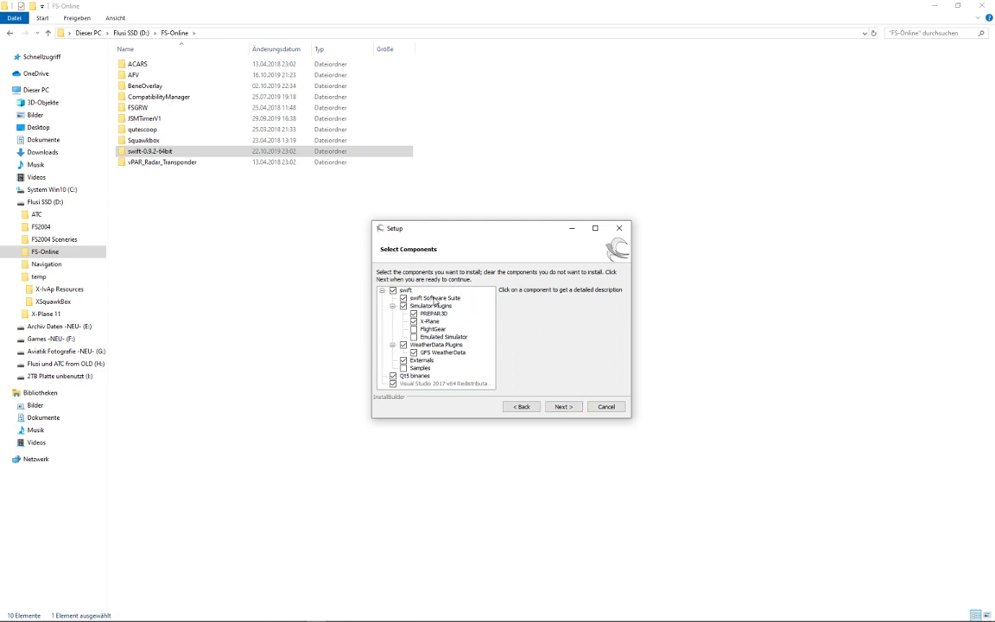
- Install swift with the preselected components and finish setup with the swift launcher wizard set to run
left_click(563, 407)
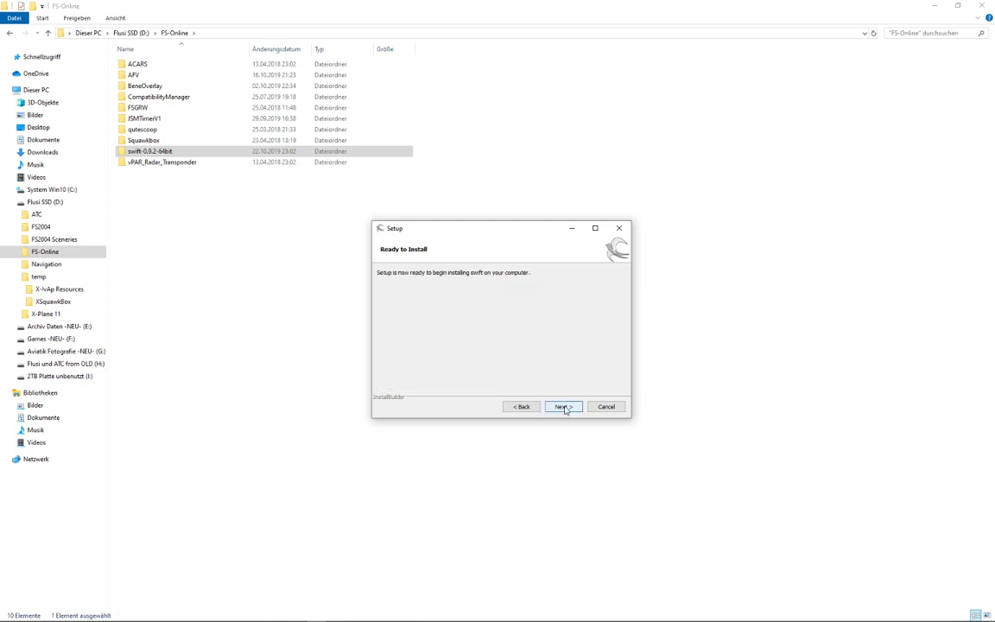
left_click(563, 407)
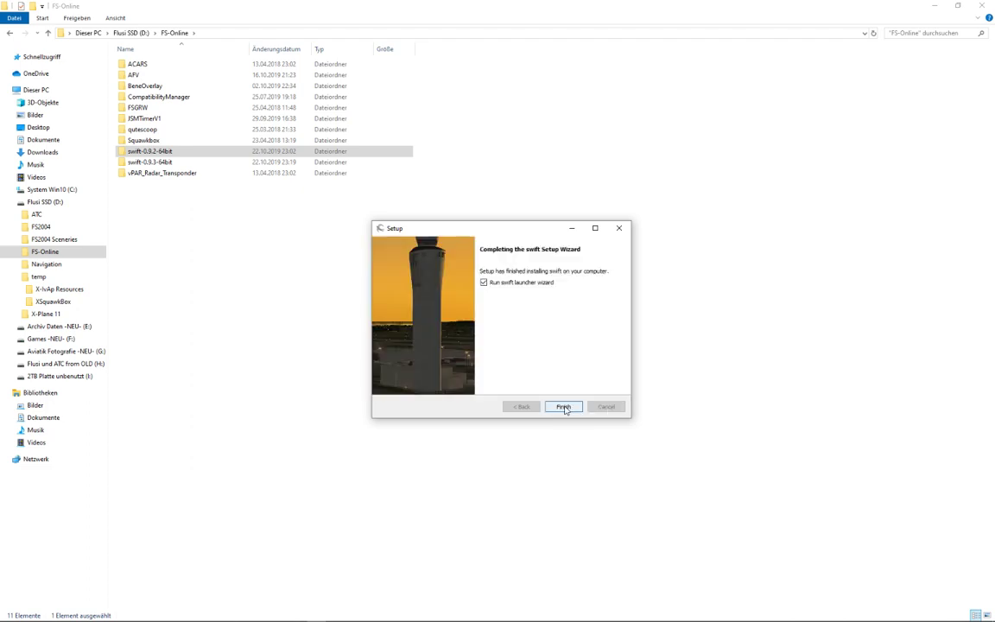
left_click(563, 407)
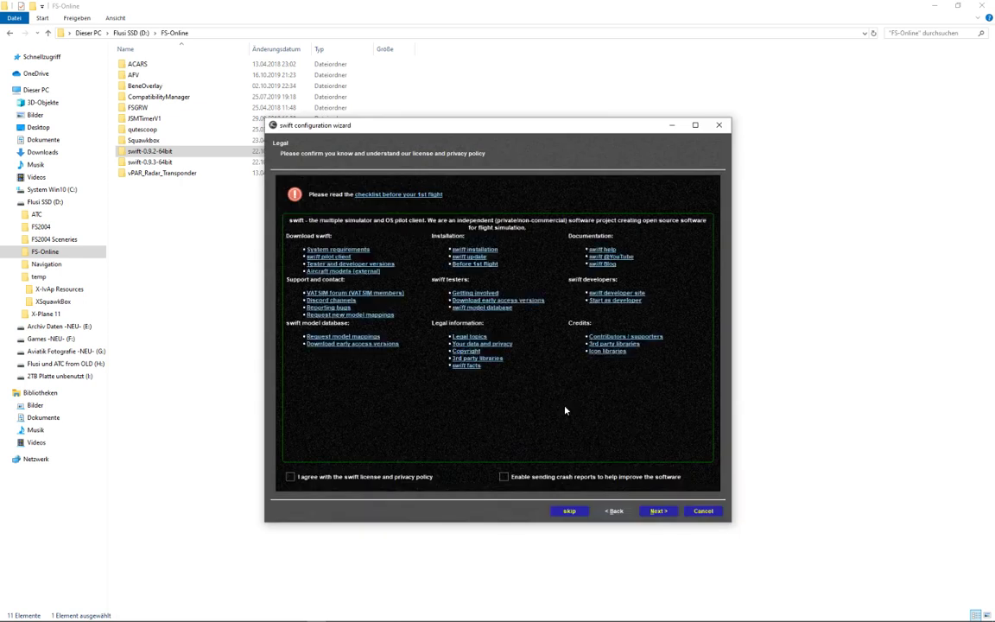
- Agree to the swift license and privacy policy and enable sending crash reports in the configuration wizard
left_click(291, 476)
left_click(505, 477)
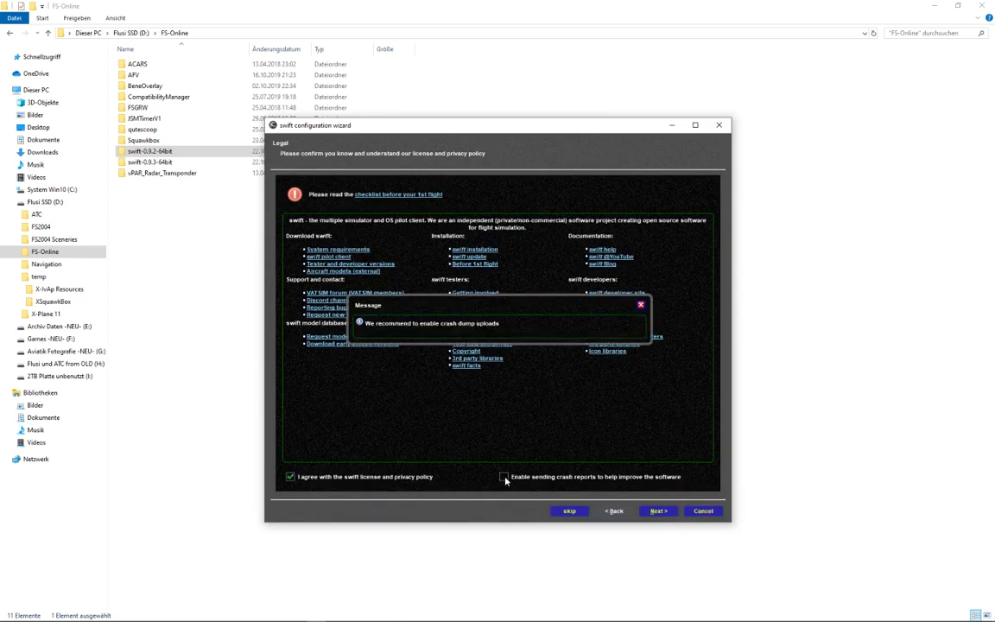
left_click(641, 305)
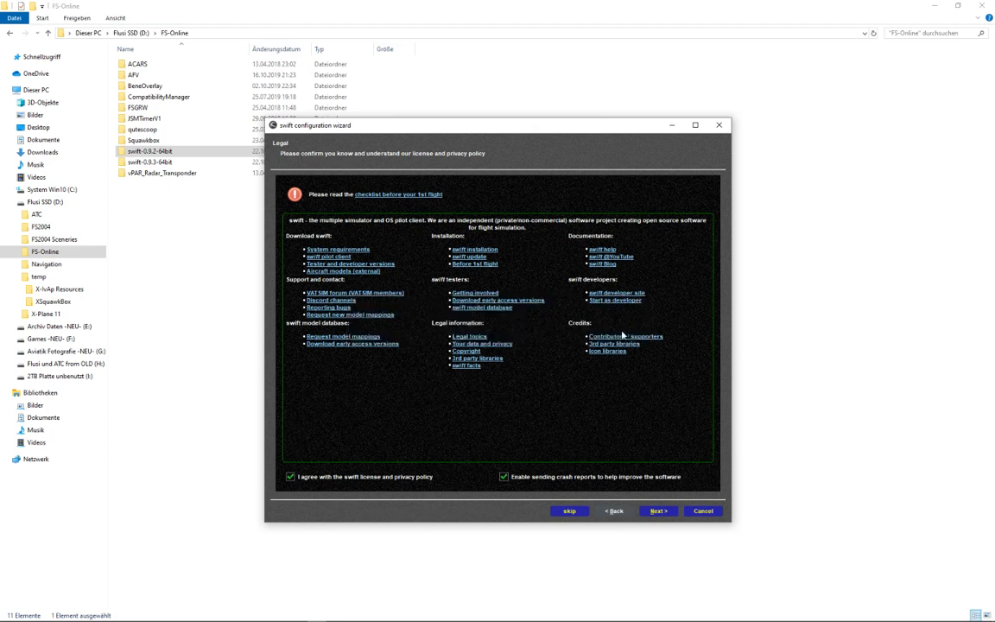
left_click(659, 512)
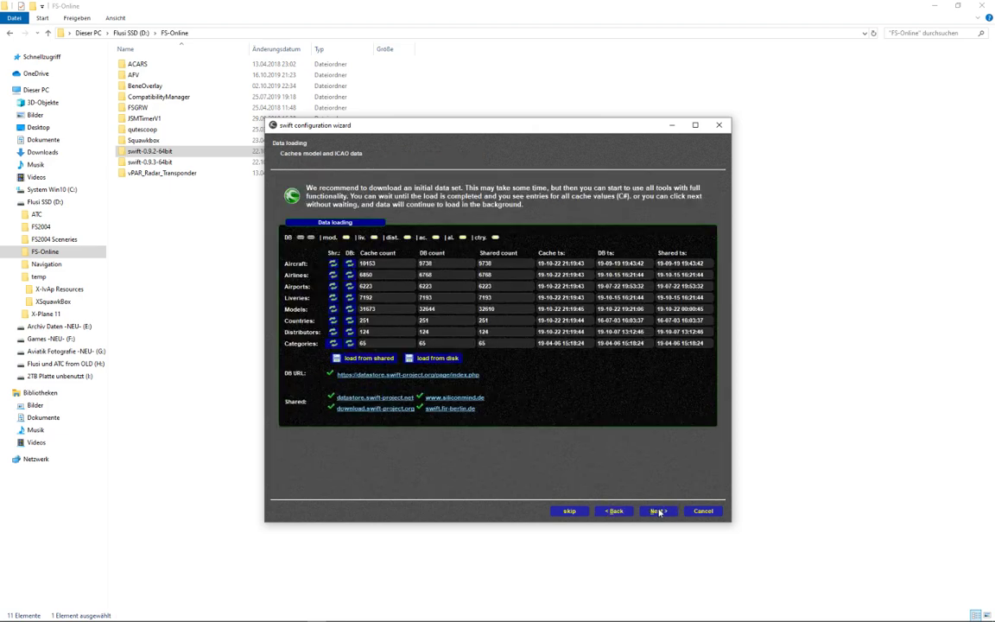
- Copy the XPlane model set and model cache from swift version 0.9.2.909161111, overriding the current ones
left_click(659, 511)
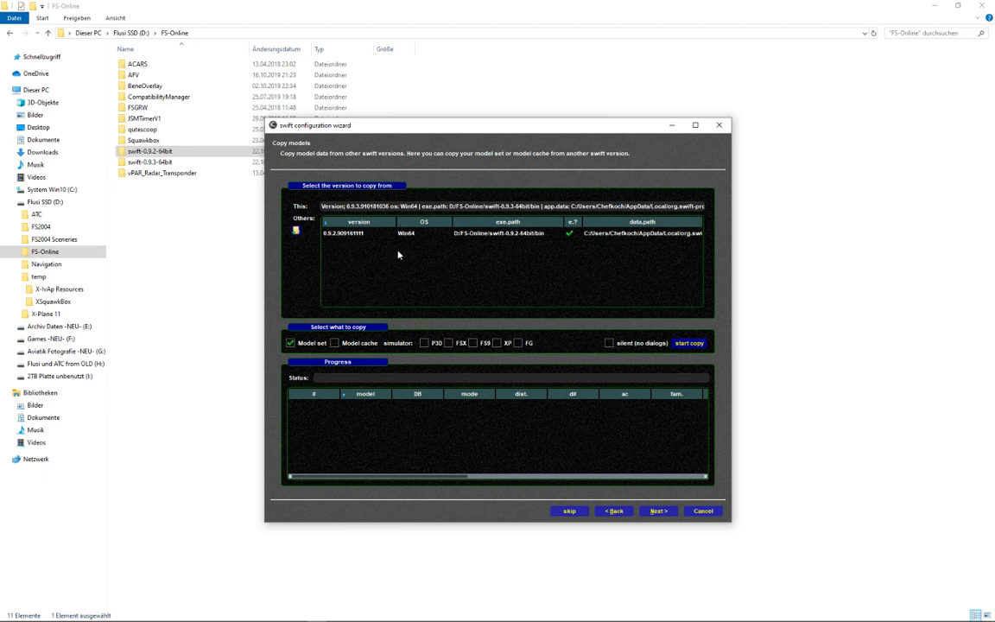
left_click(345, 234)
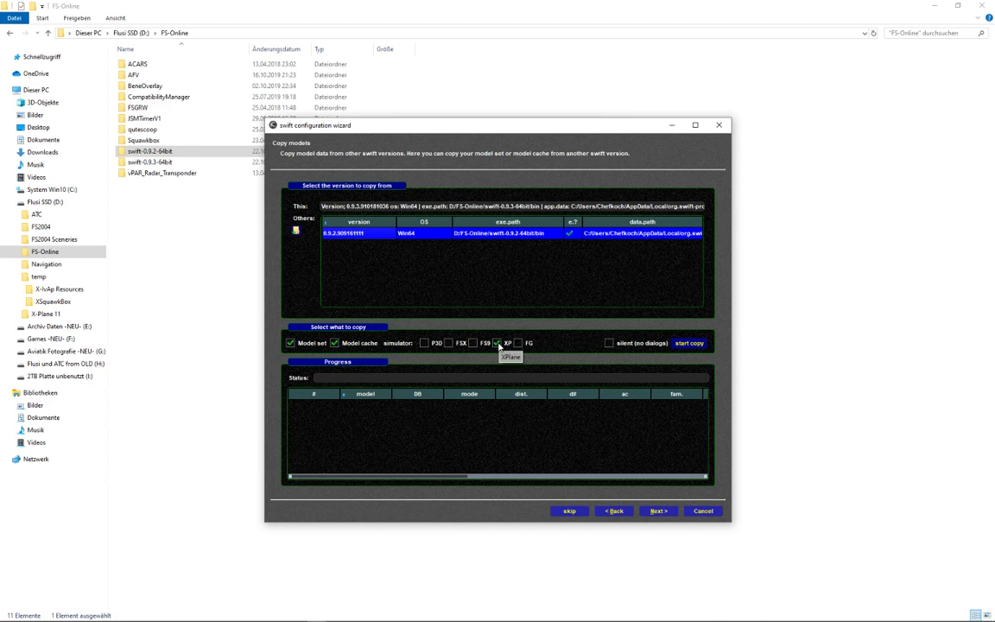
left_click(689, 344)
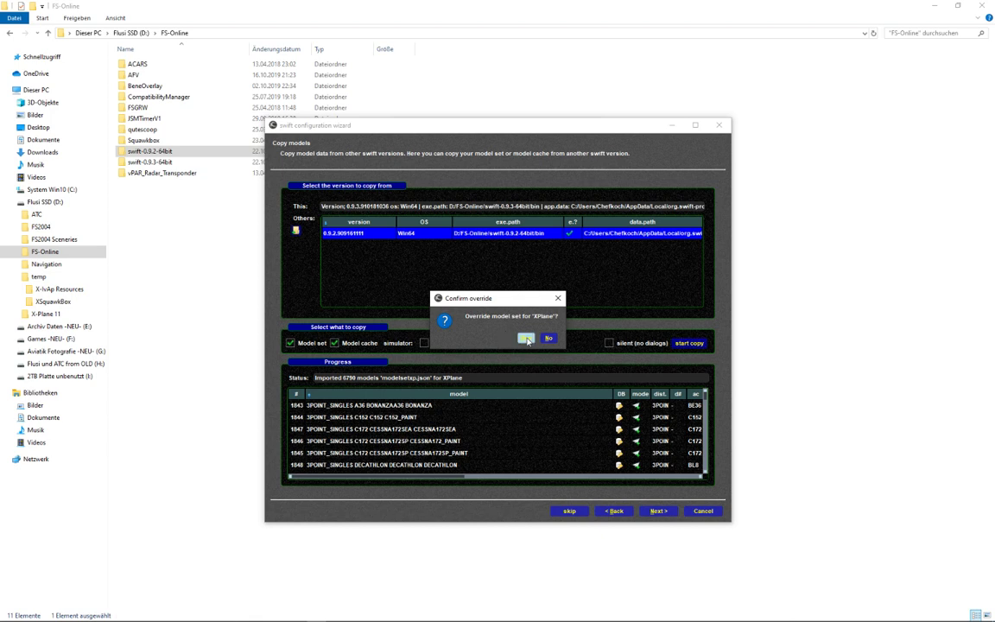
left_click(526, 339)
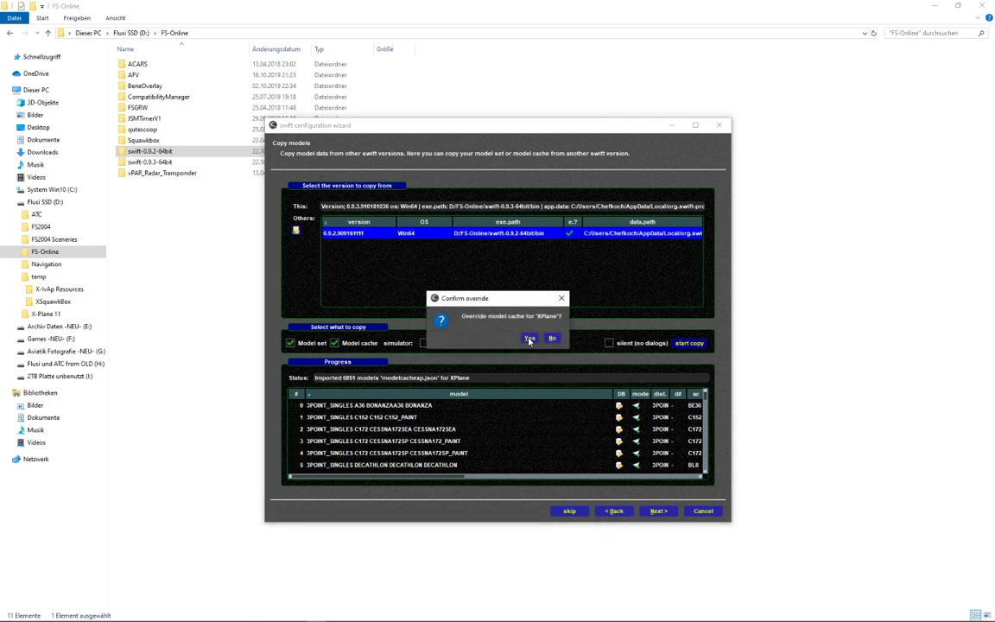
left_click(530, 339)
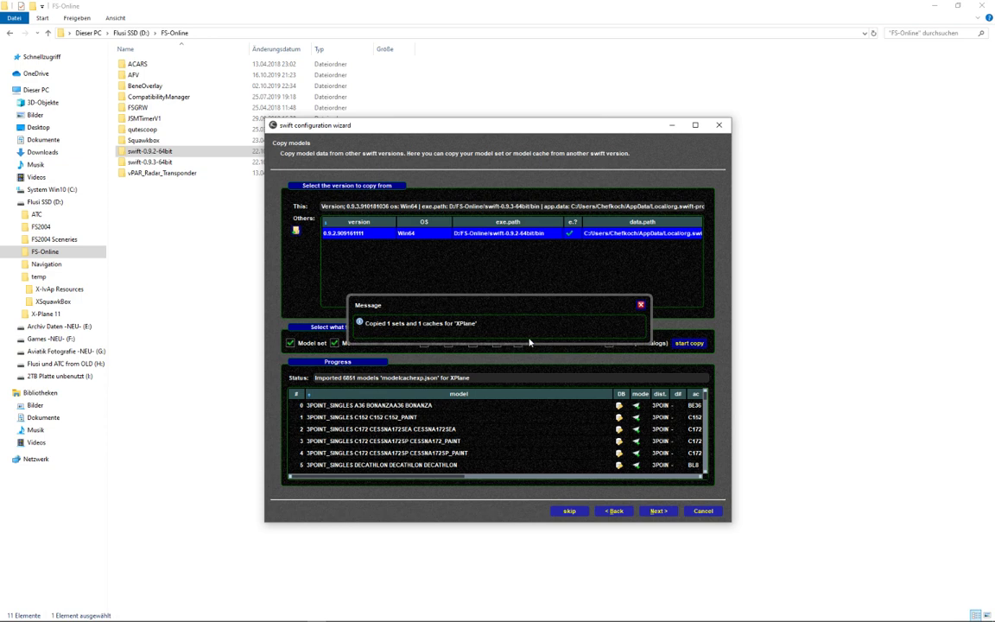
- Copy all available settings, including enabled simulators, XPlane settings and hotkeys, from swift version 0.9.2.909161111
left_click(640, 307)
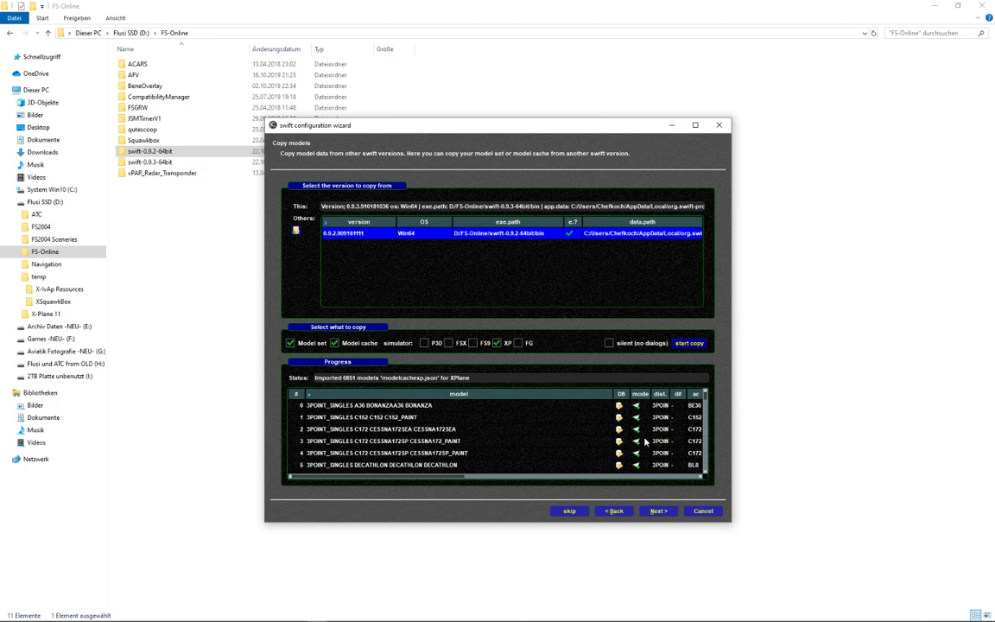
left_click(660, 511)
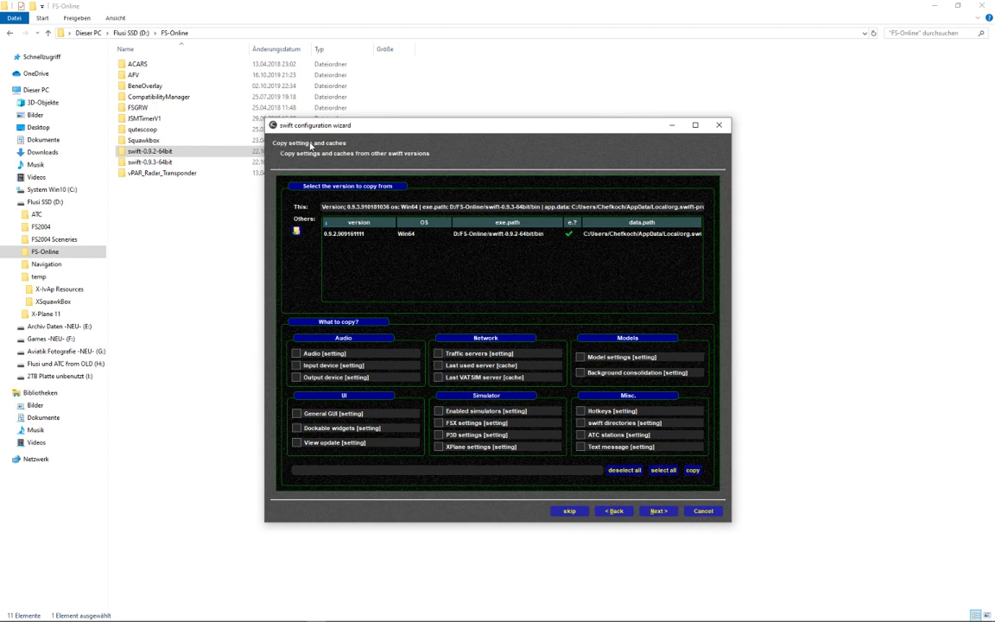
left_click(354, 235)
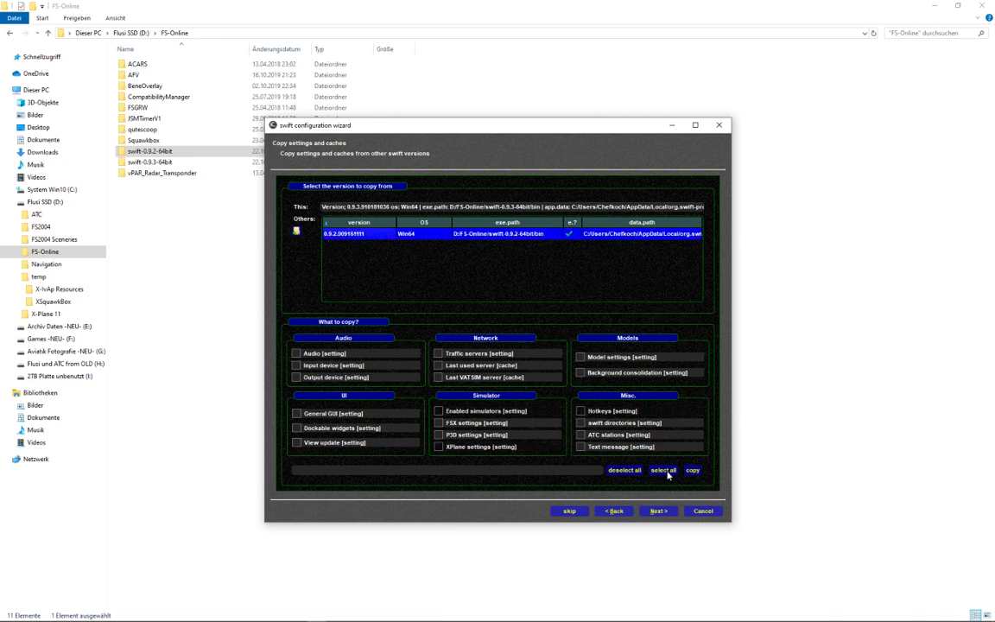
left_click(663, 470)
left_click(694, 471)
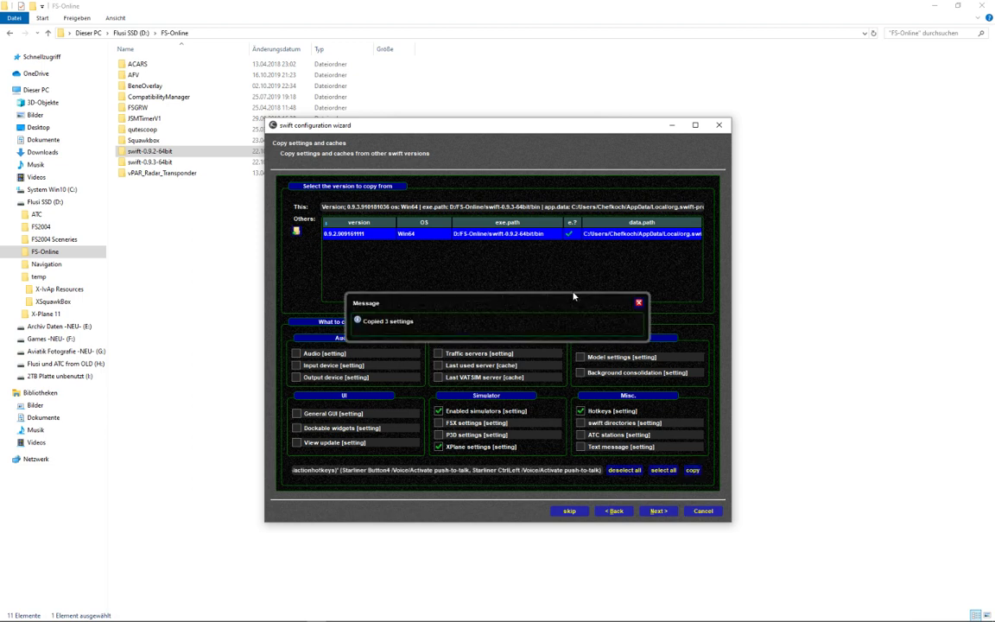
left_click(639, 303)
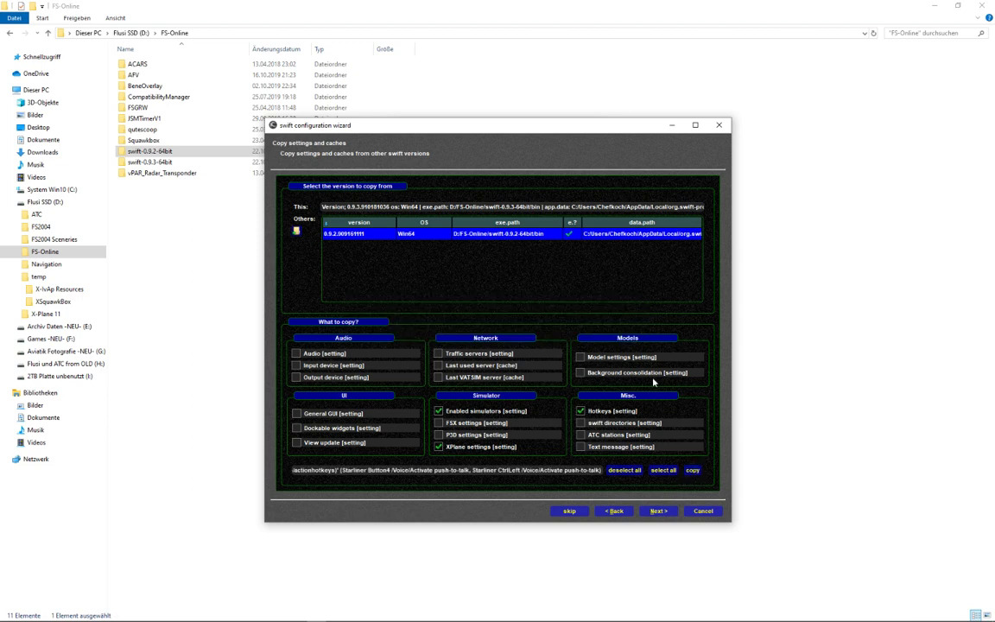
left_click(659, 512)
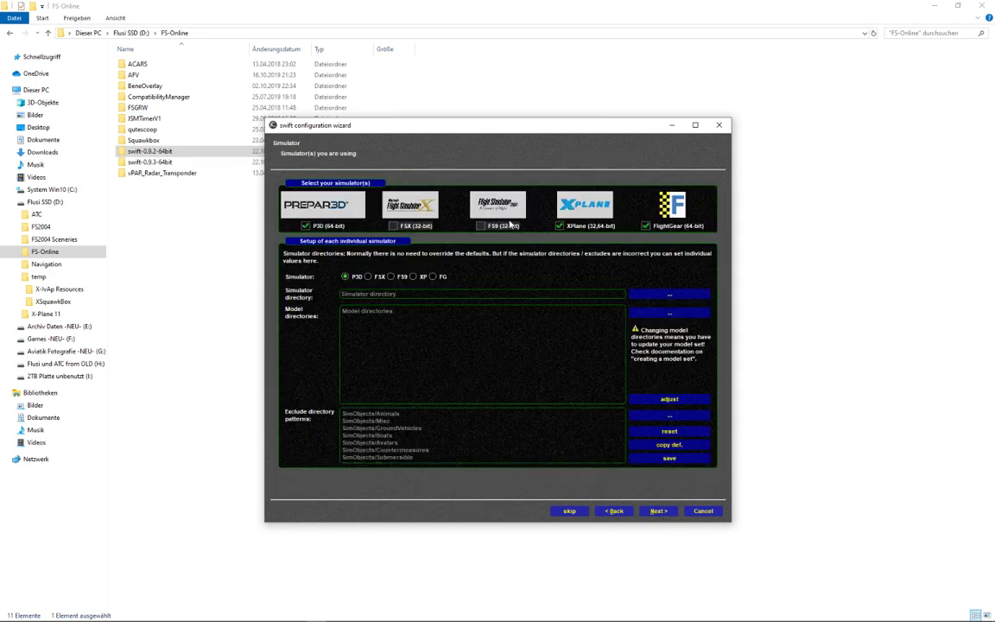
- Disable P3D and FlightGear so only XPlane is used, and keep its default directories and the copied model set
left_click(305, 226)
left_click(645, 225)
left_click(414, 277)
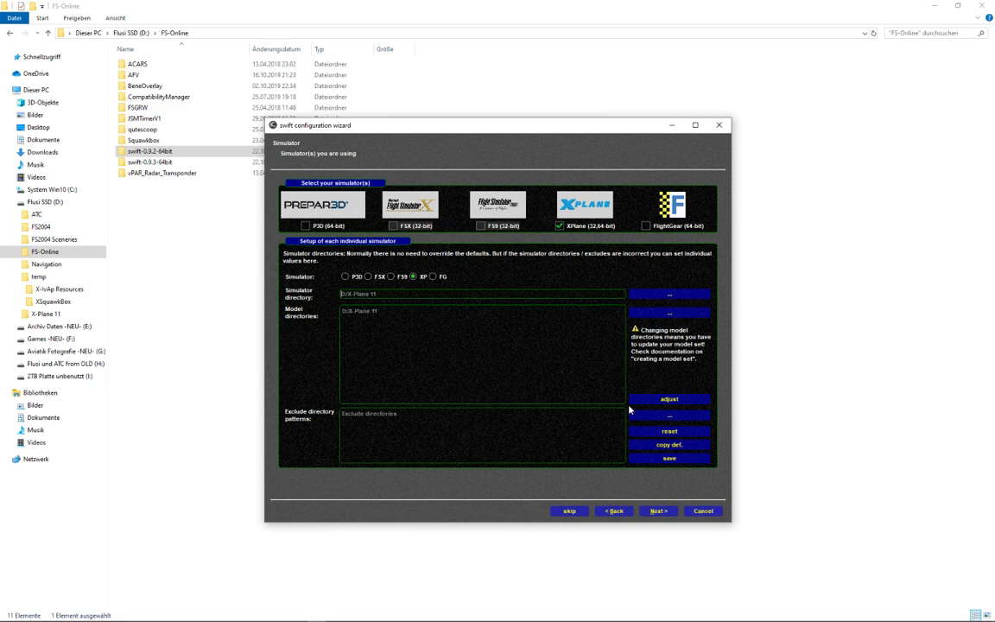
left_click(659, 512)
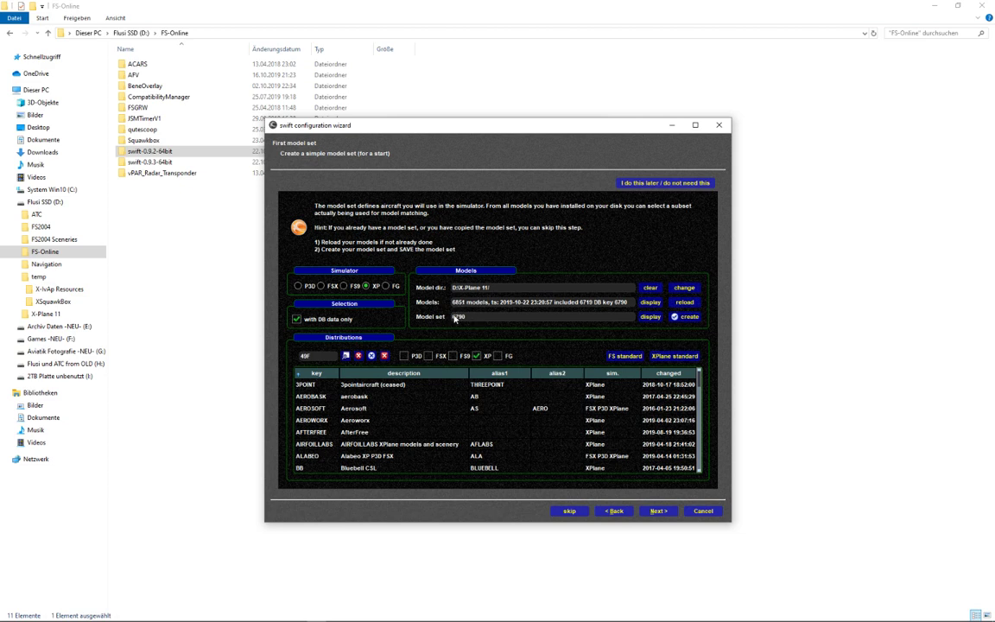
left_click(658, 510)
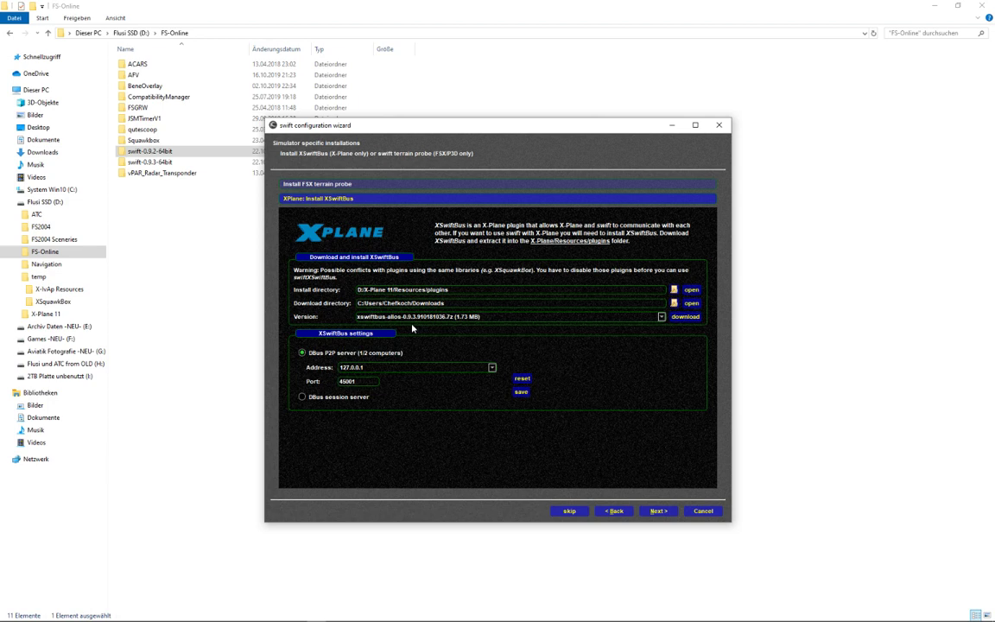
- Switch to File Explorer and start extracting xswiftbus-allos-0.9.3.910181036.7z from D:\temp with 7-Zip
left_click_drag(464, 131, 544, 169)
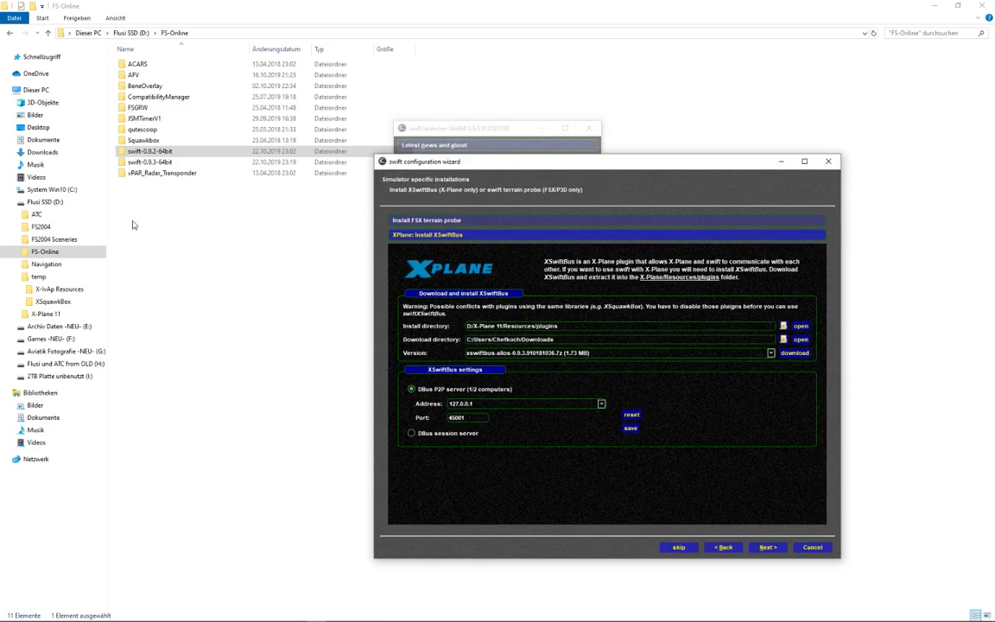
left_click(46, 278)
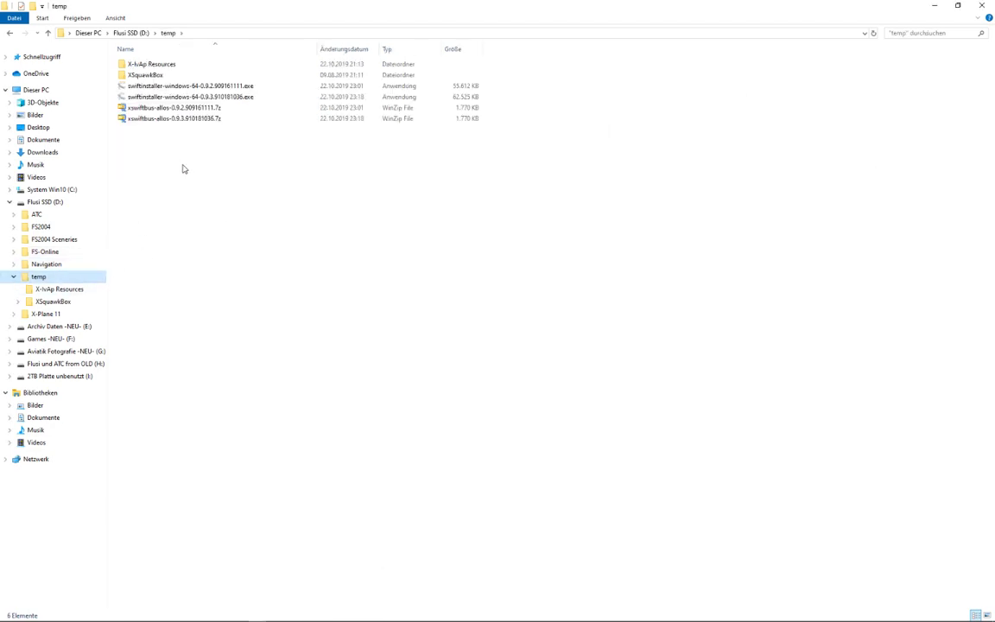
left_click(164, 120)
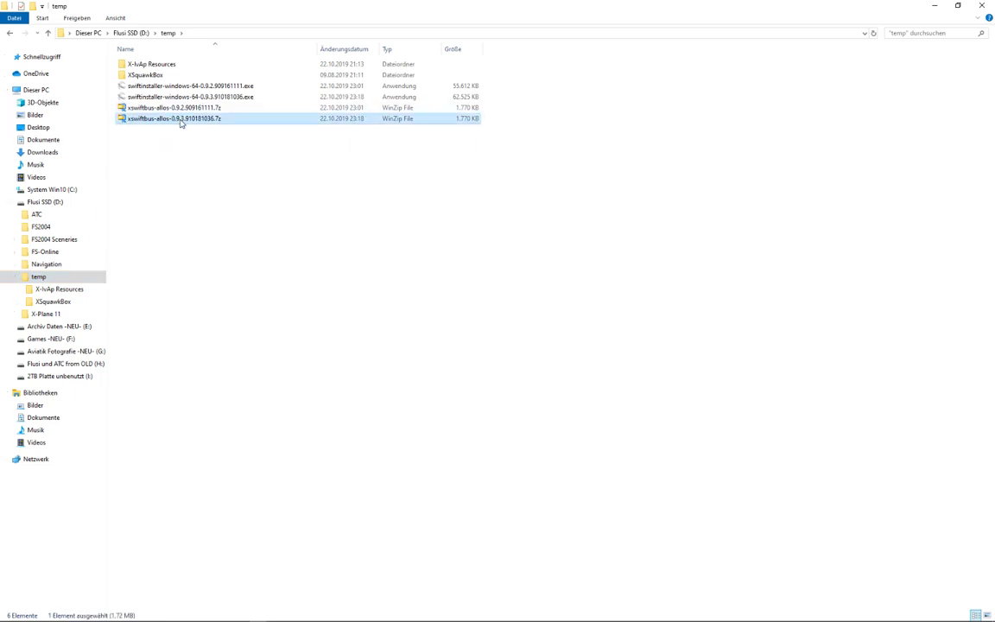
right_click(182, 120)
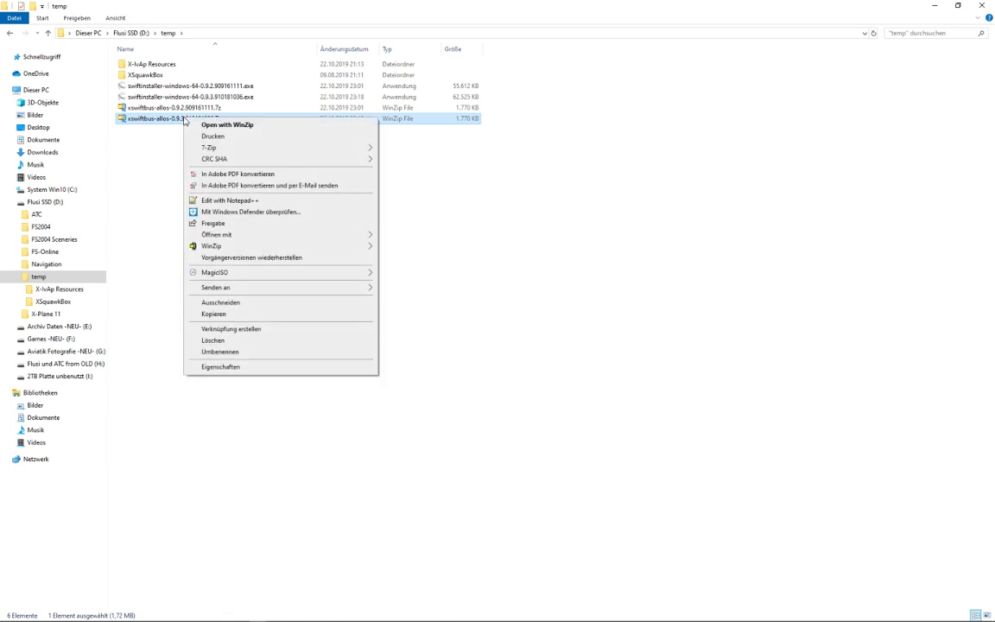
mouse_move(240, 148)
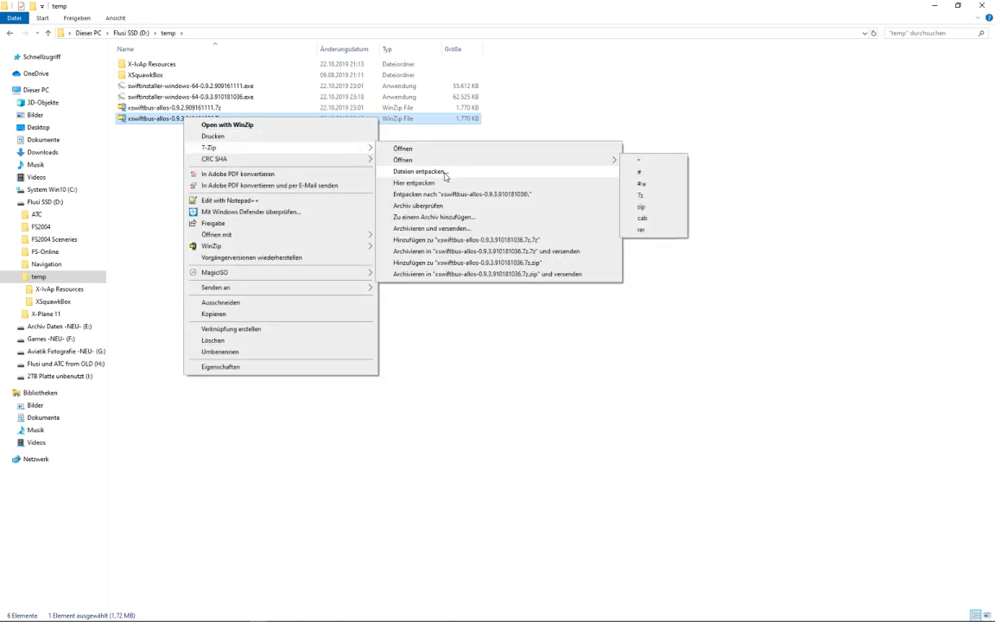
left_click(420, 171)
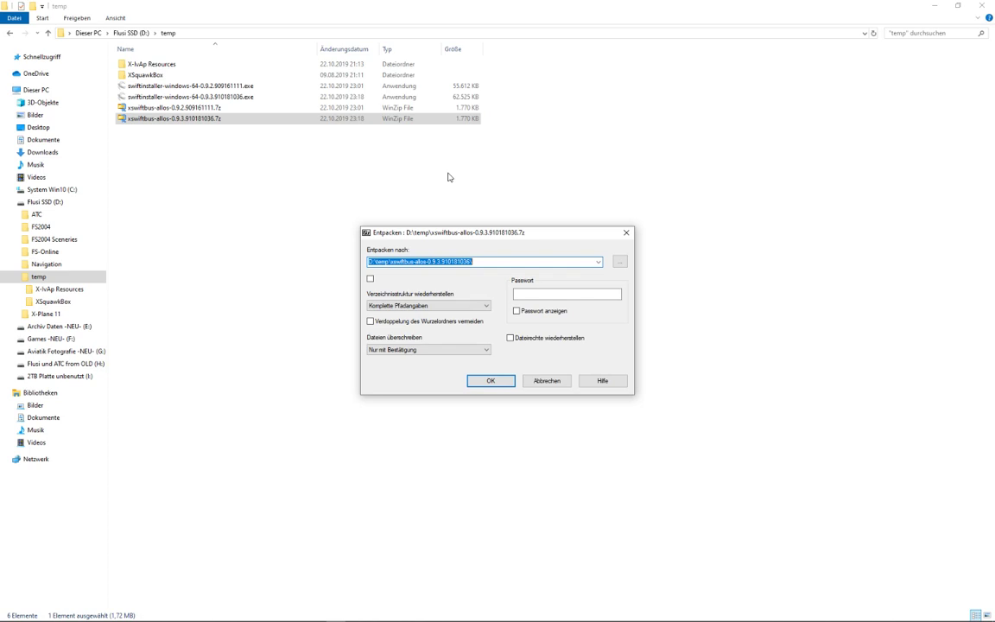
- Extract the archive into D:\X-Plane 11\Resources\plugins, overwriting all existing files
left_click(510, 262)
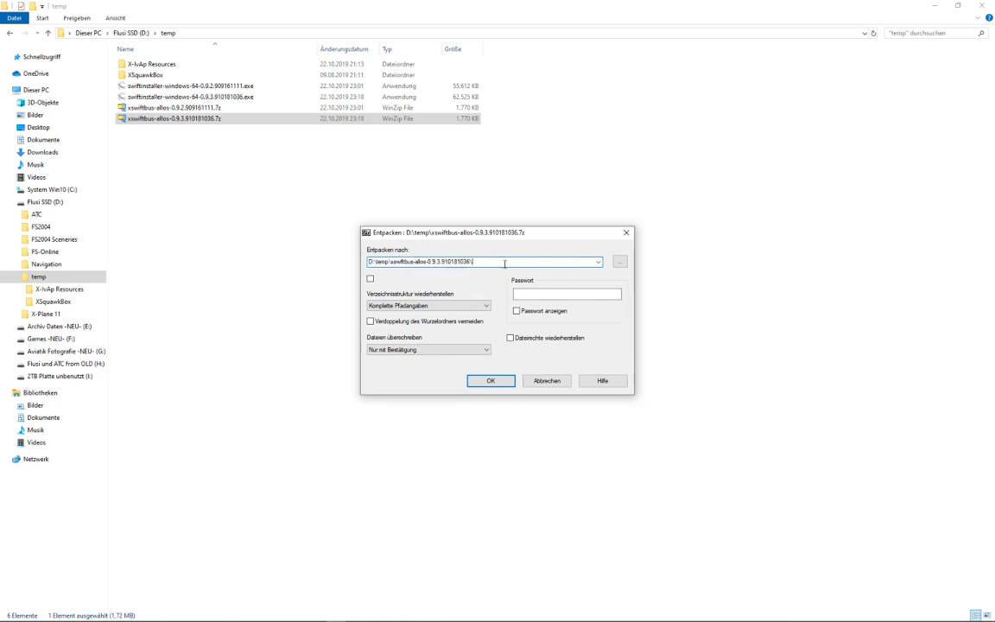
left_click(620, 261)
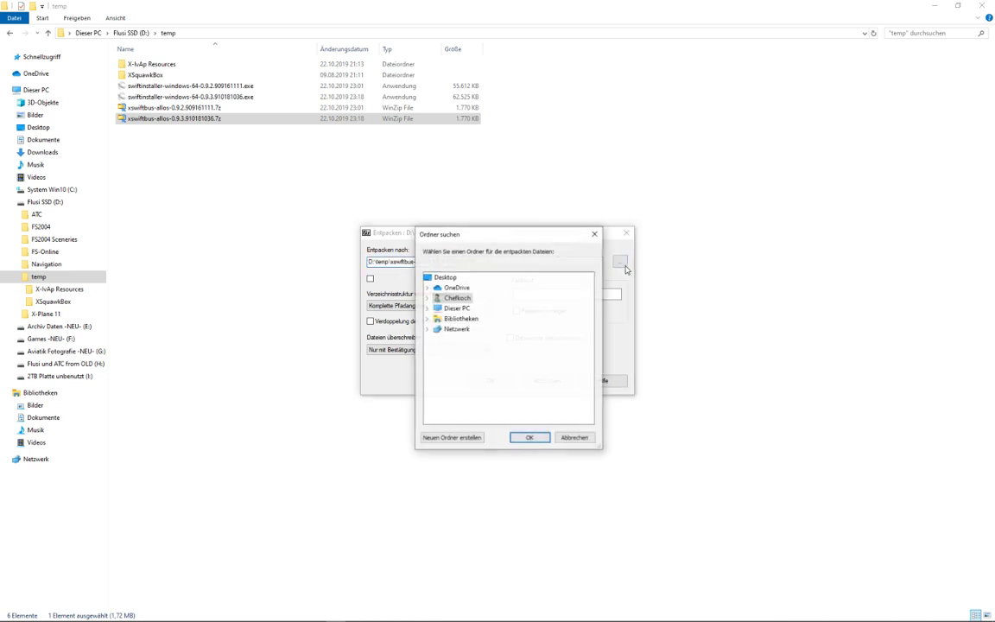
double_click(457, 308)
double_click(467, 373)
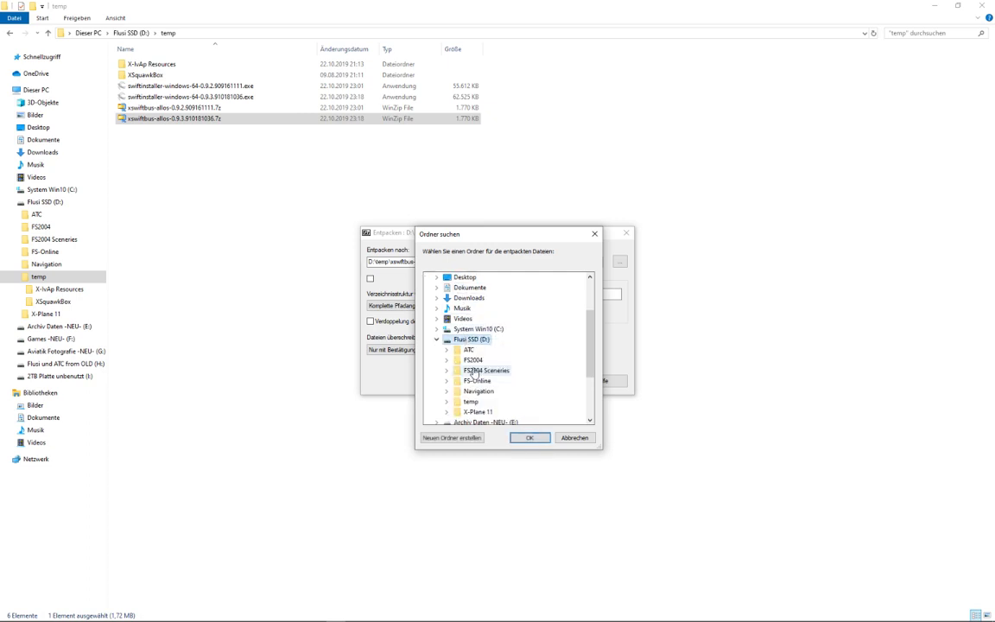
double_click(477, 415)
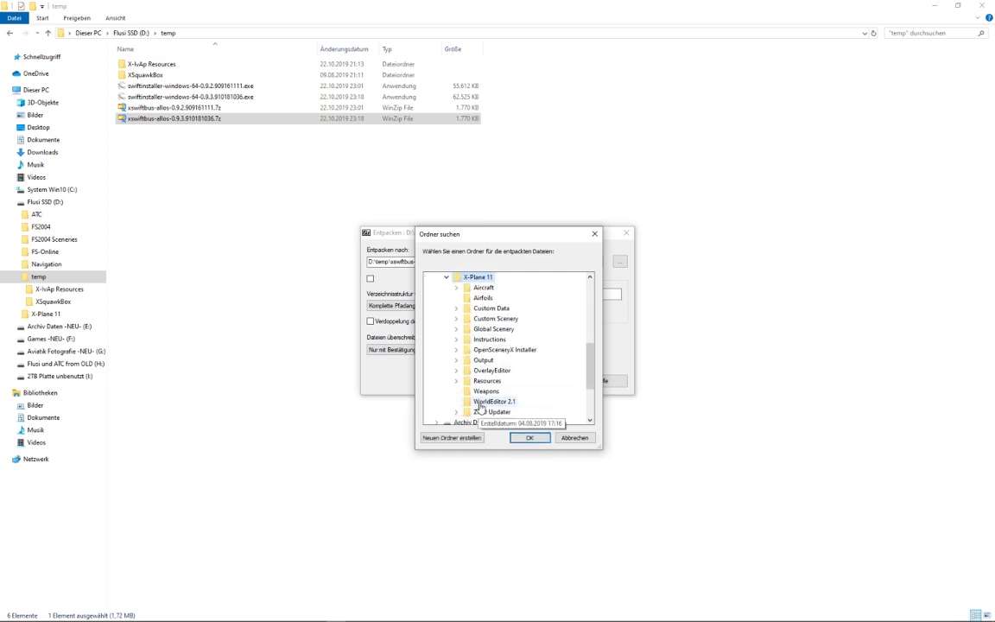
double_click(486, 381)
scroll(497, 385, "down", 5)
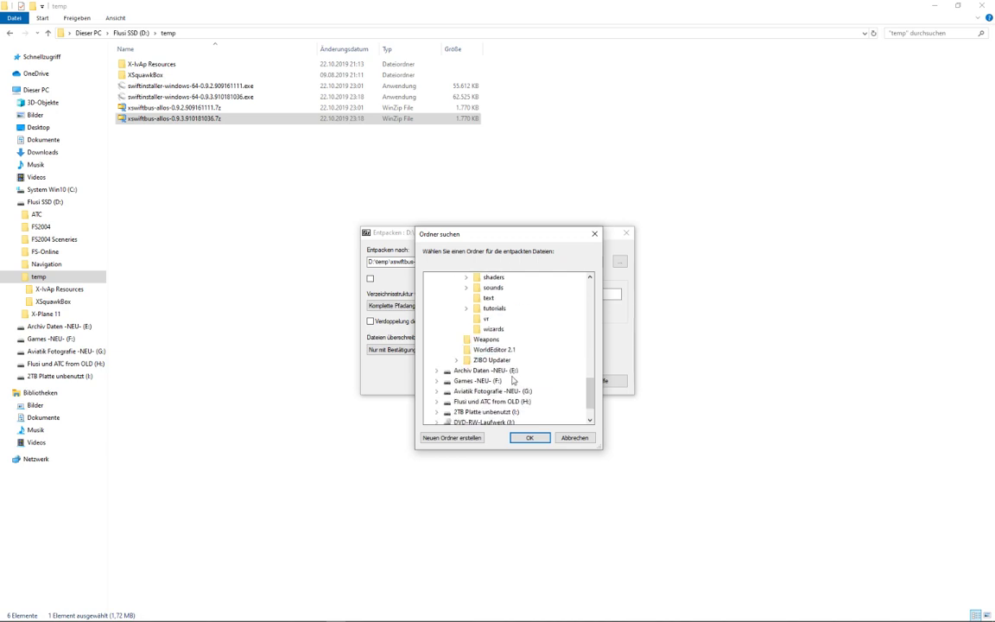
scroll(509, 355, "up", 2)
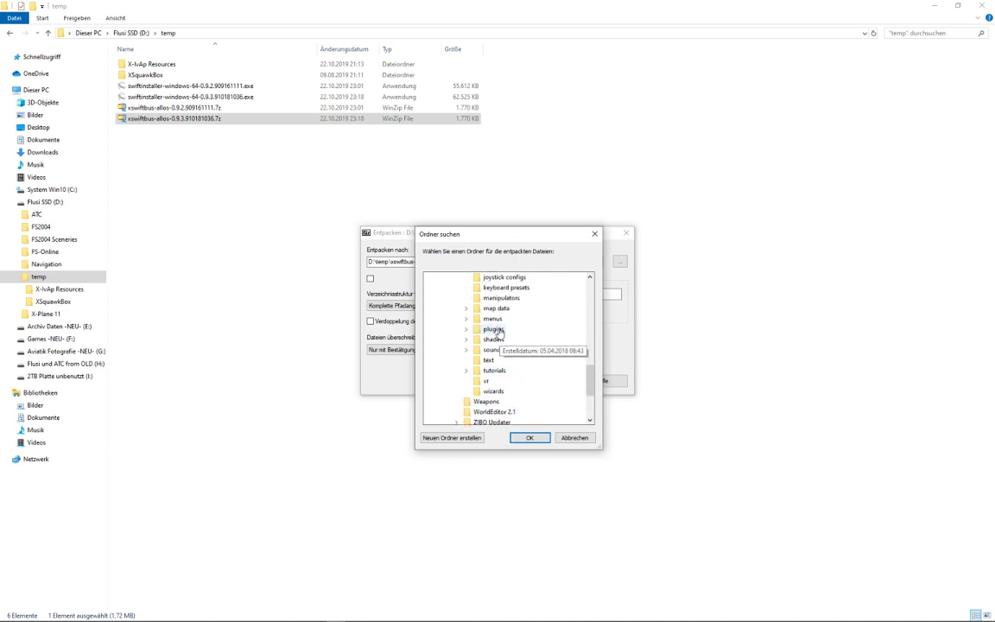
double_click(493, 329)
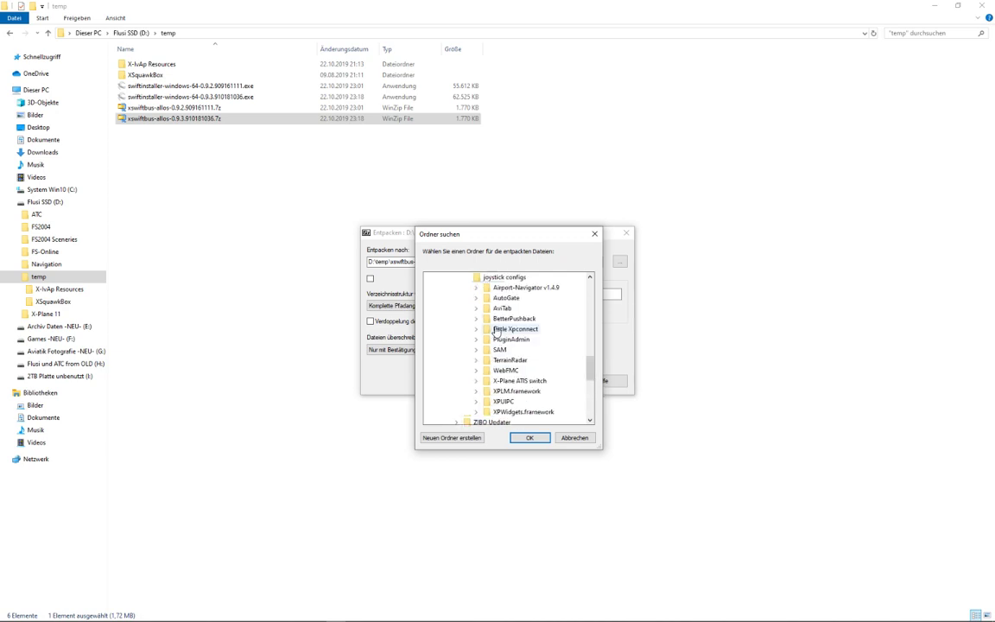
left_click(530, 438)
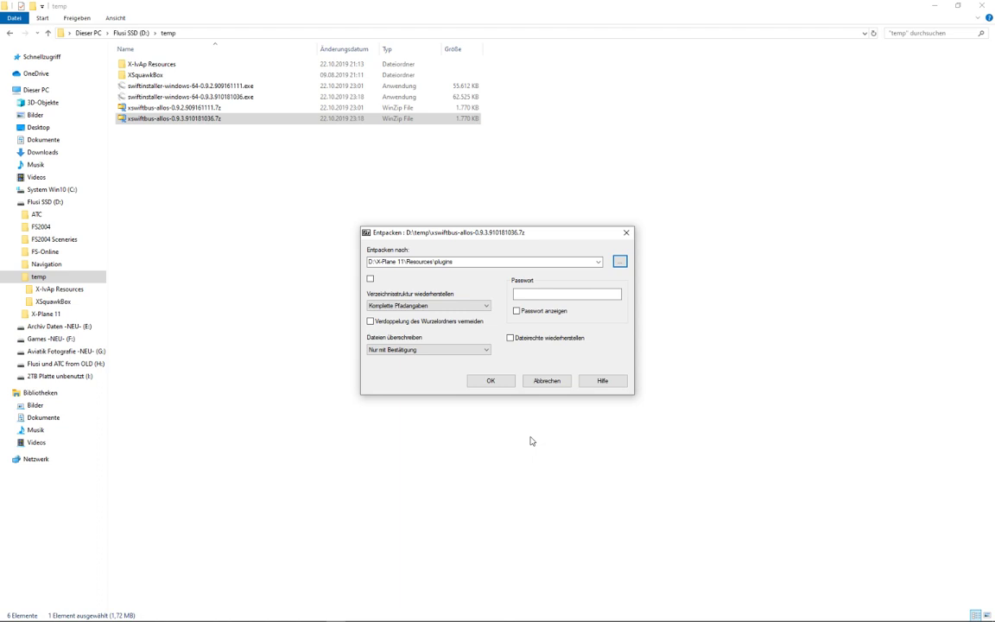
left_click(490, 380)
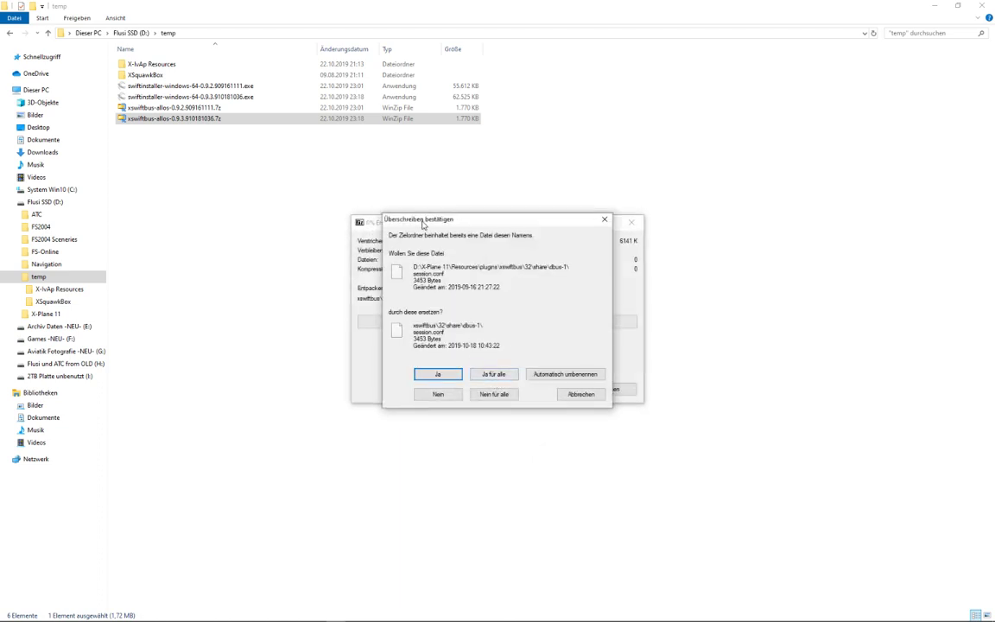
left_click(493, 375)
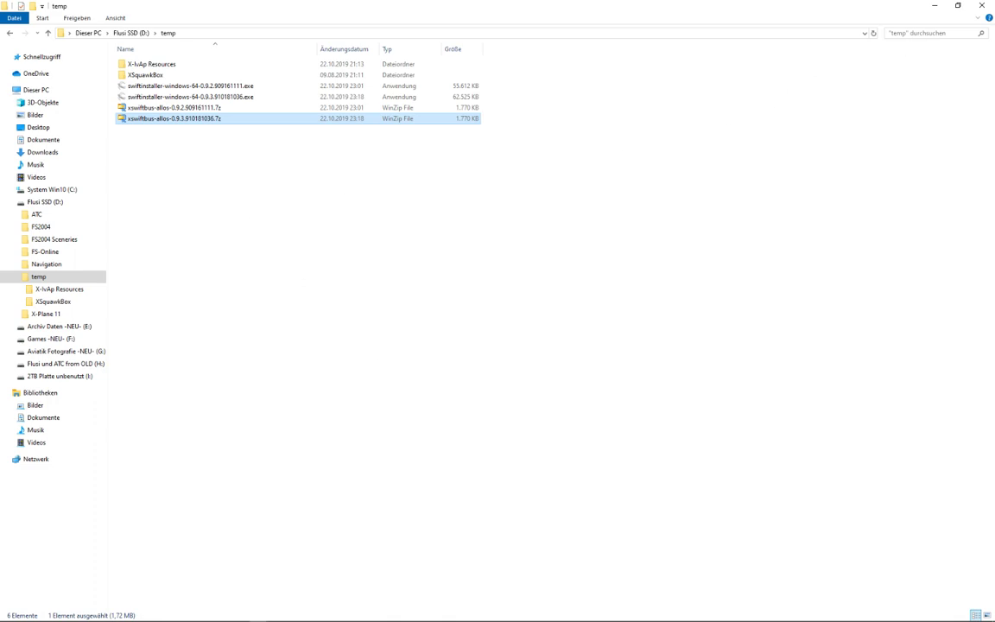
- Return to the swift configuration wizard, keep the XSwiftBus settings and review the two push-to-talk hotkeys
mouse_move(476, 619)
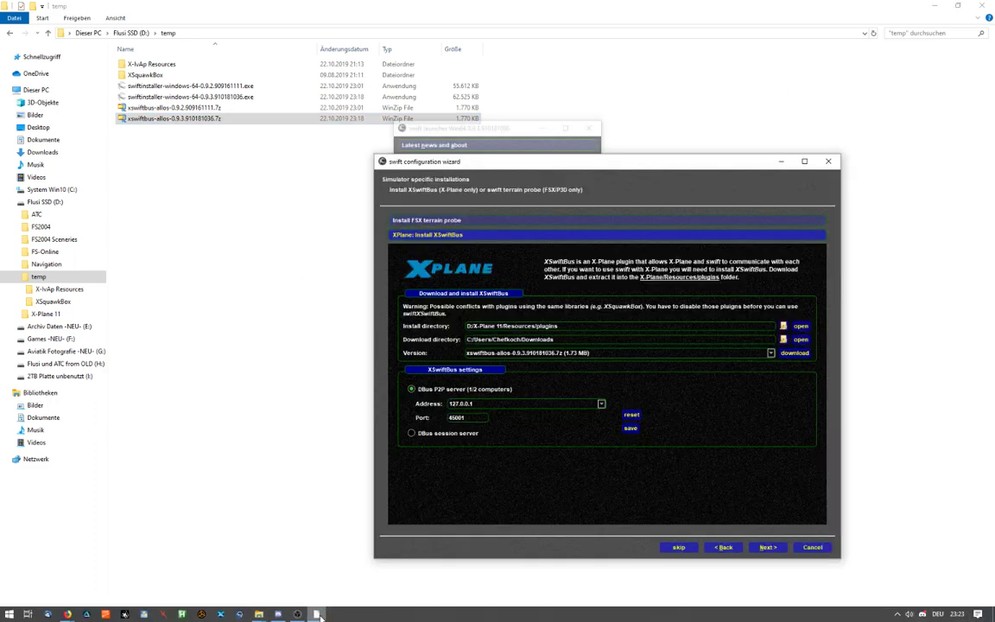
left_click(316, 614)
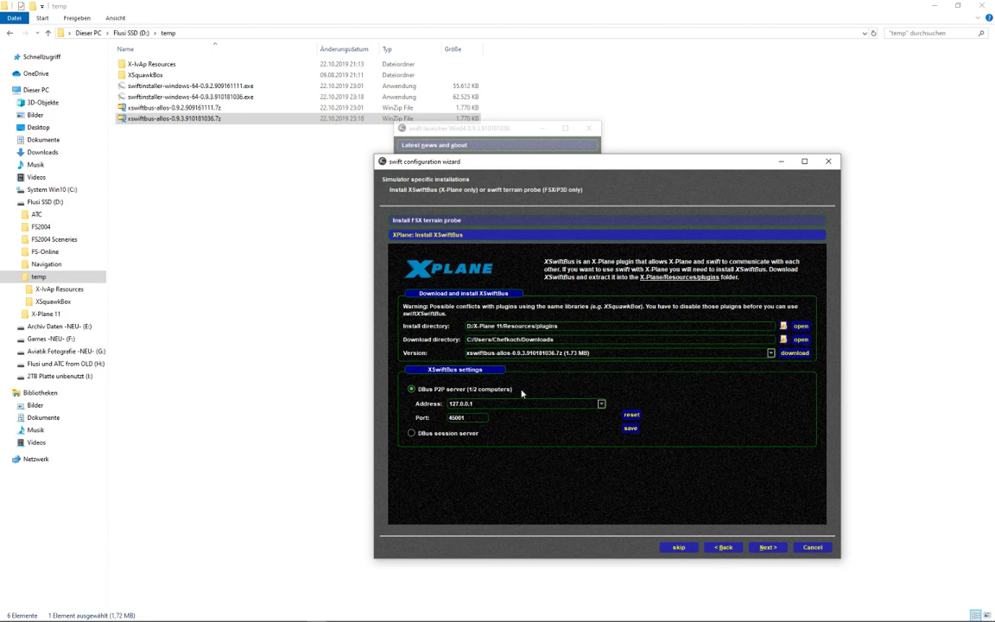
left_click(785, 548)
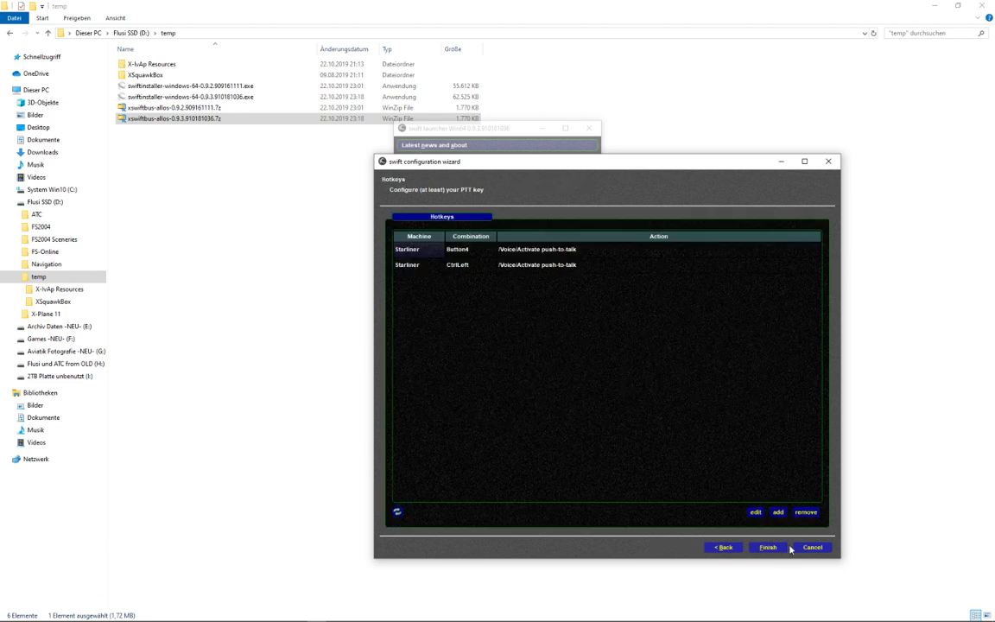
left_click(413, 266)
left_click(416, 251)
left_click(413, 258)
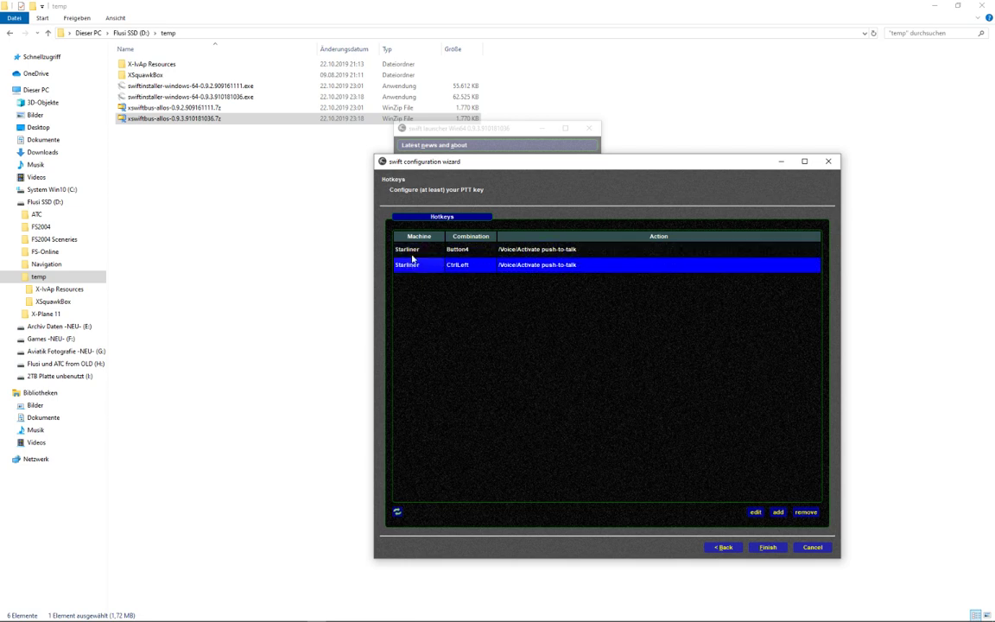
left_click(414, 251)
left_click(411, 266)
left_click(414, 252)
left_click(413, 260)
- Finish the configuration wizard and start the swift GUI in standalone core mode
left_click(770, 548)
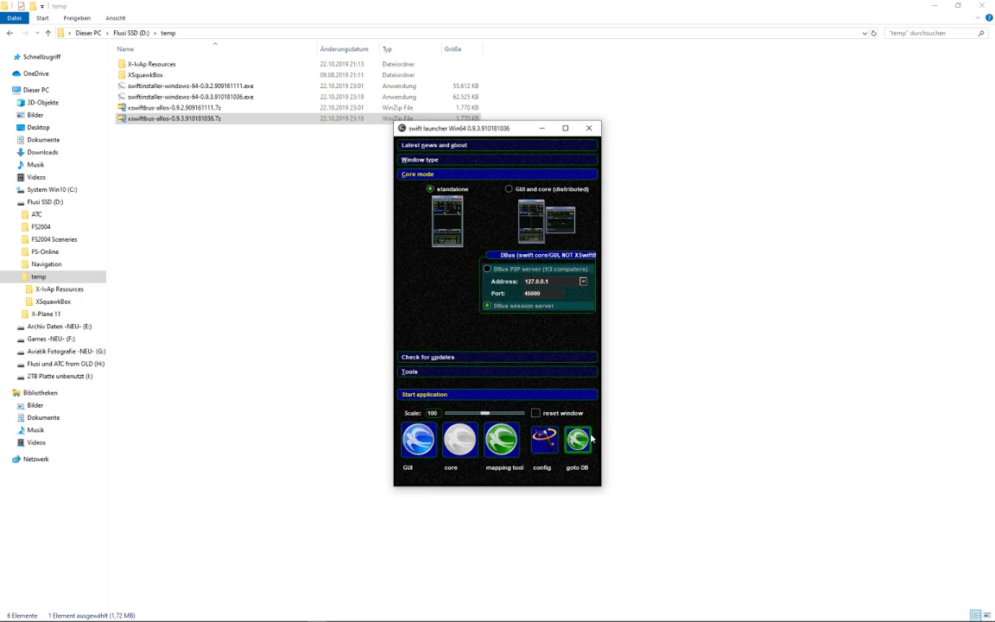
left_click(419, 442)
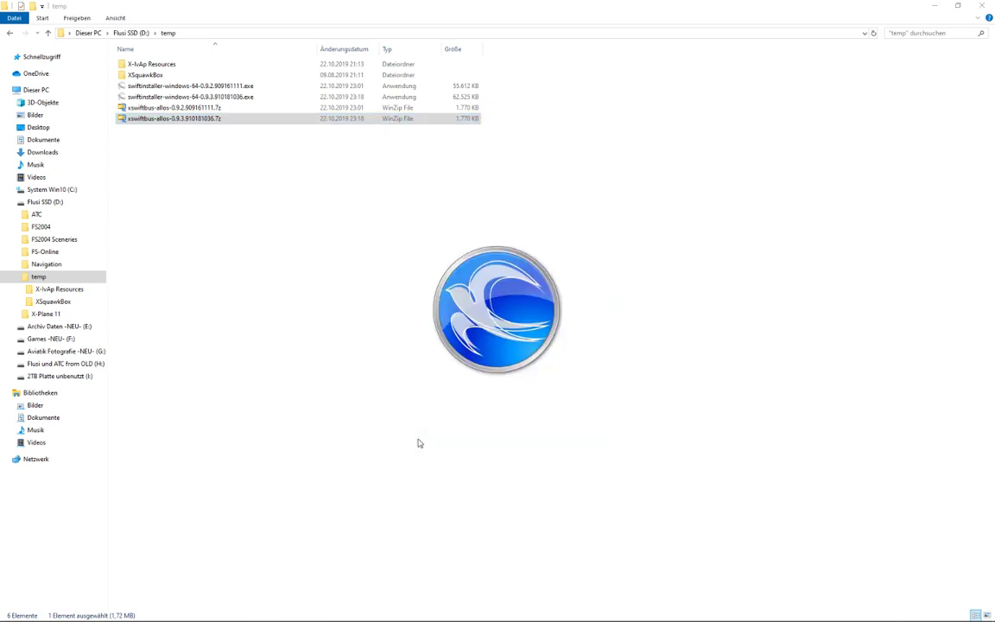